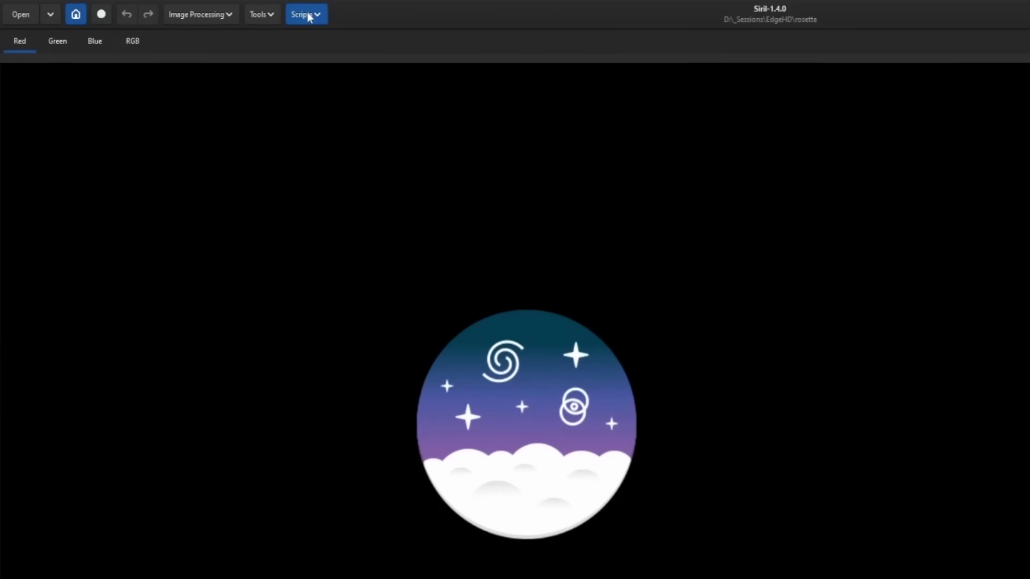
Enable VeraLux_Alchemy.py in the Get Scripts repository list and apply the change.
left_click(206, 11)
left_click(352, 81)
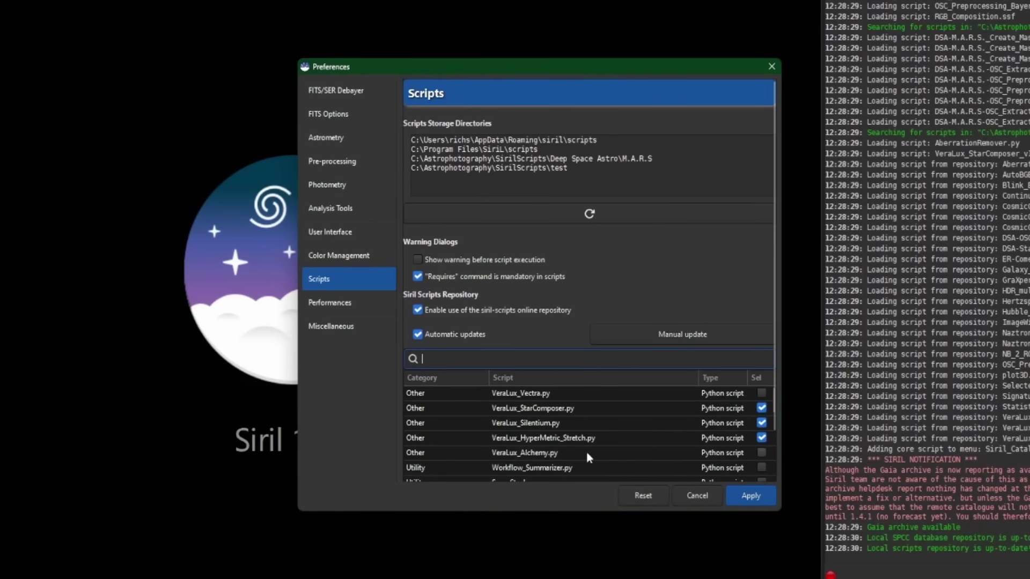
left_click(589, 454)
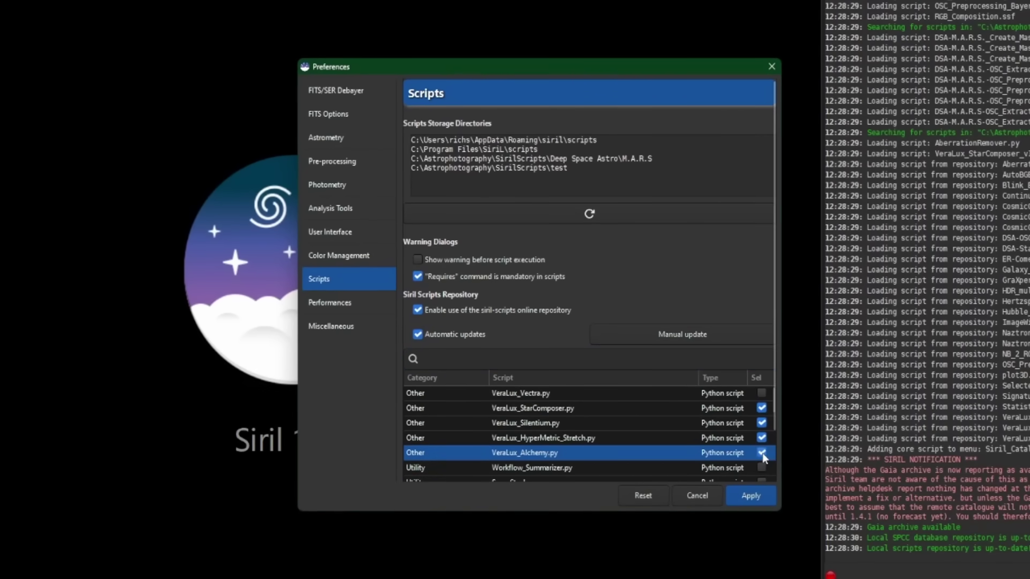
left_click(751, 495)
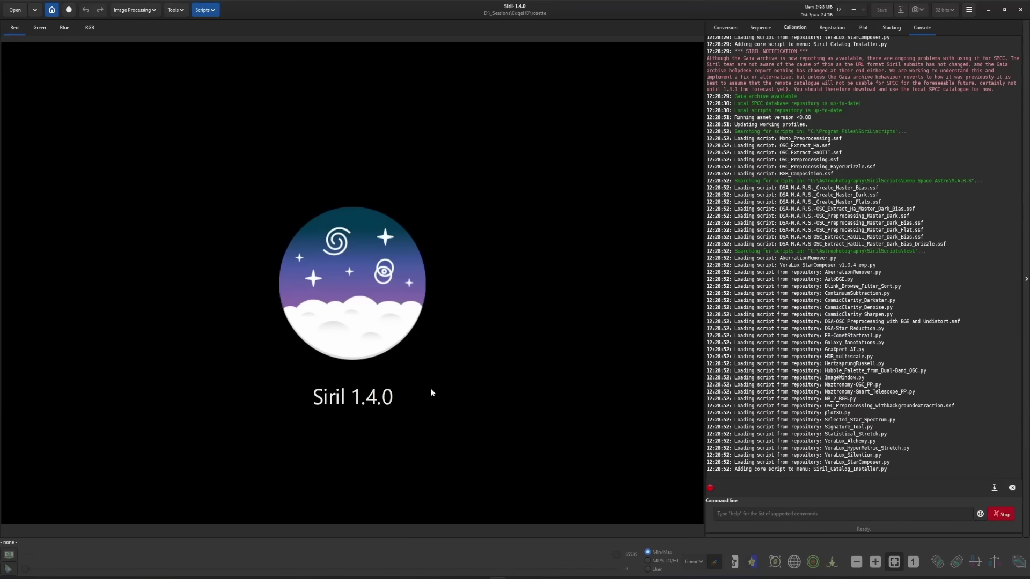
Open result_4140s.fit and preview it with the AutoStretch display mode.
left_click(15, 9)
double_click(365, 167)
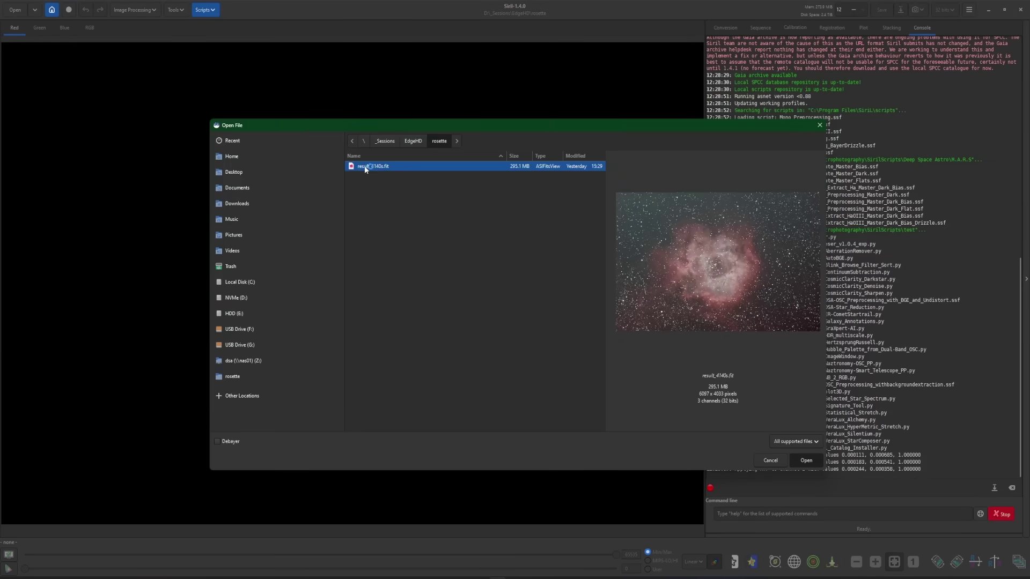
left_click(693, 562)
left_click(693, 528)
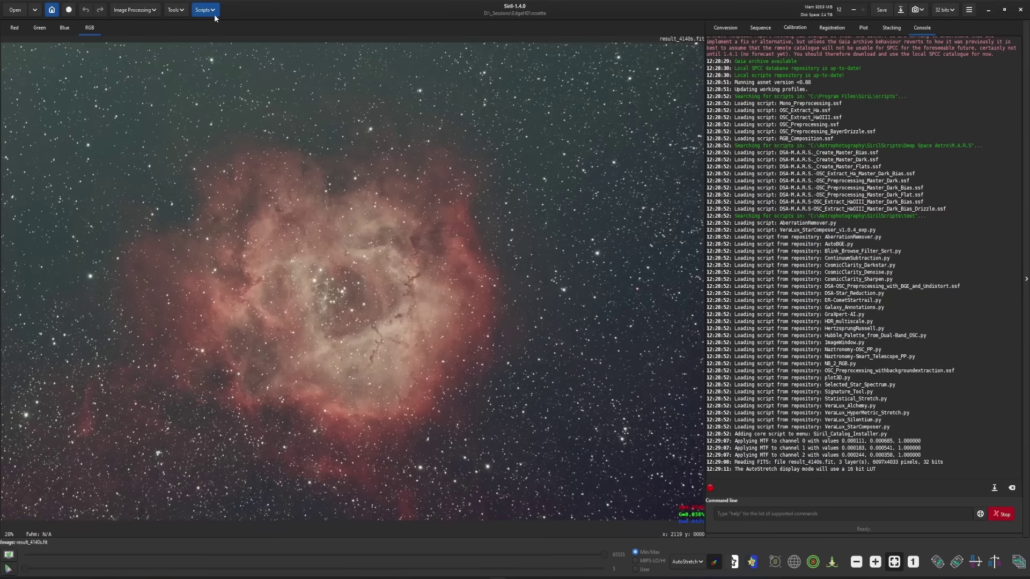
Look through the scripts list and close it without running anything.
left_click(210, 11)
mouse_move(218, 28)
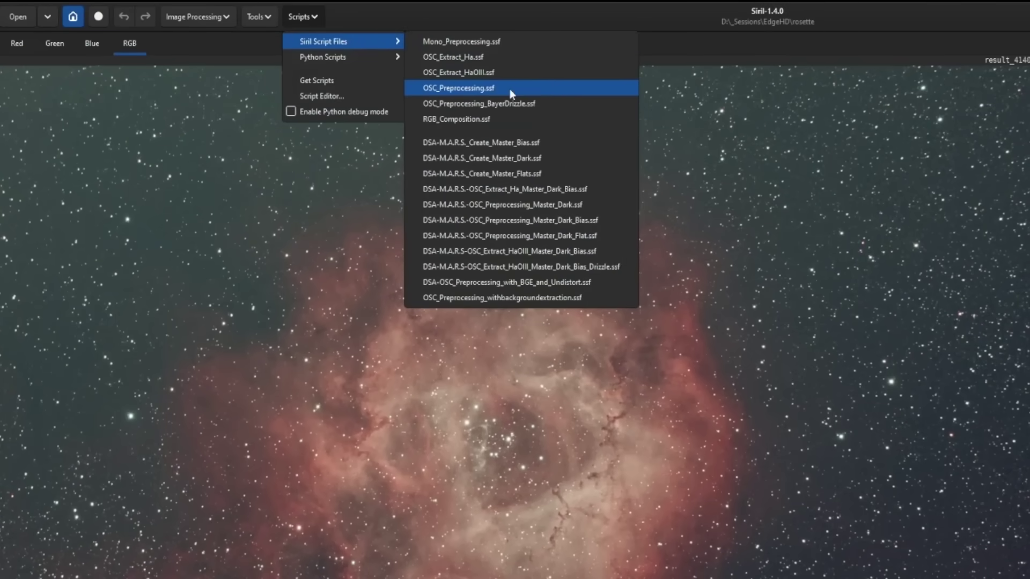
left_click(640, 524)
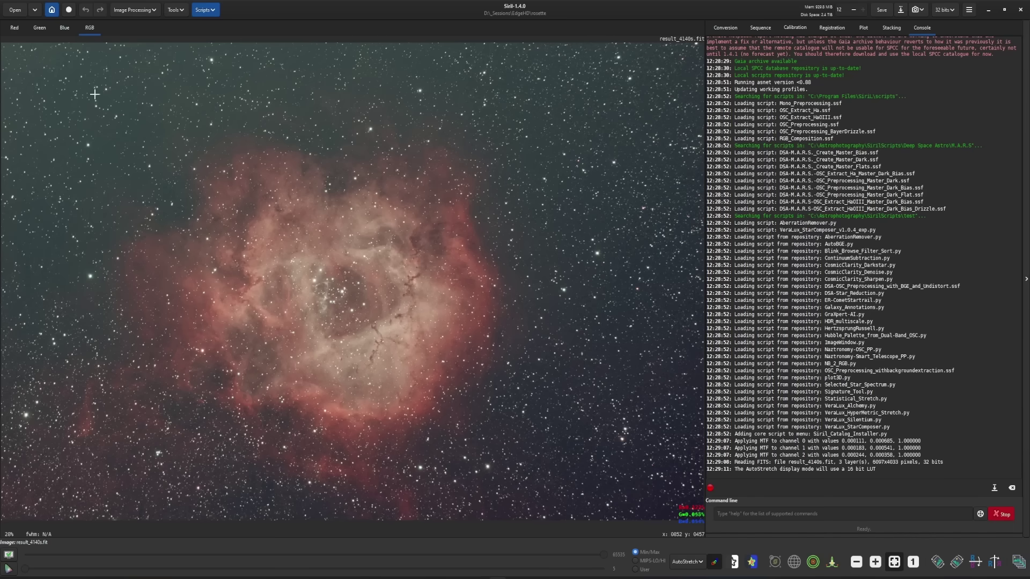
Crop the Rosette image to a selection just inside its edges.
left_click_drag(10, 51, 693, 510)
right_click(477, 255)
mouse_move(510, 325)
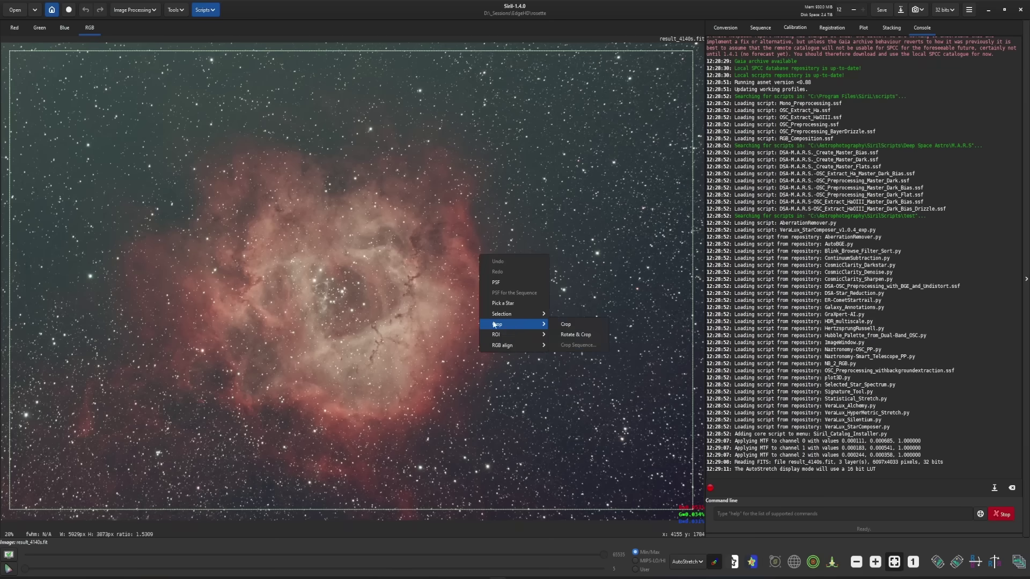
left_click(572, 326)
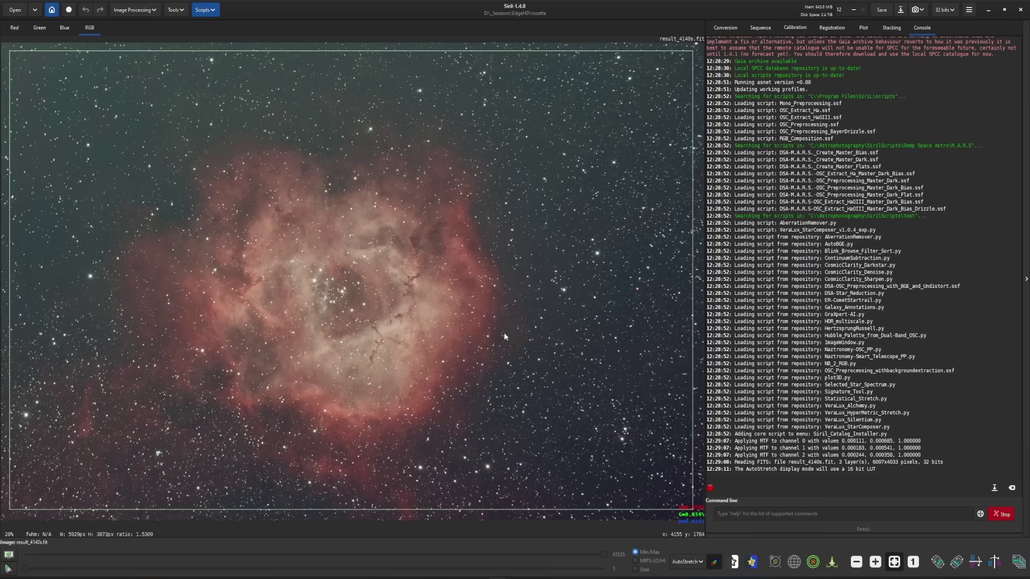
Run the AutoBGE.py script to remove the background gradient.
left_click(205, 9)
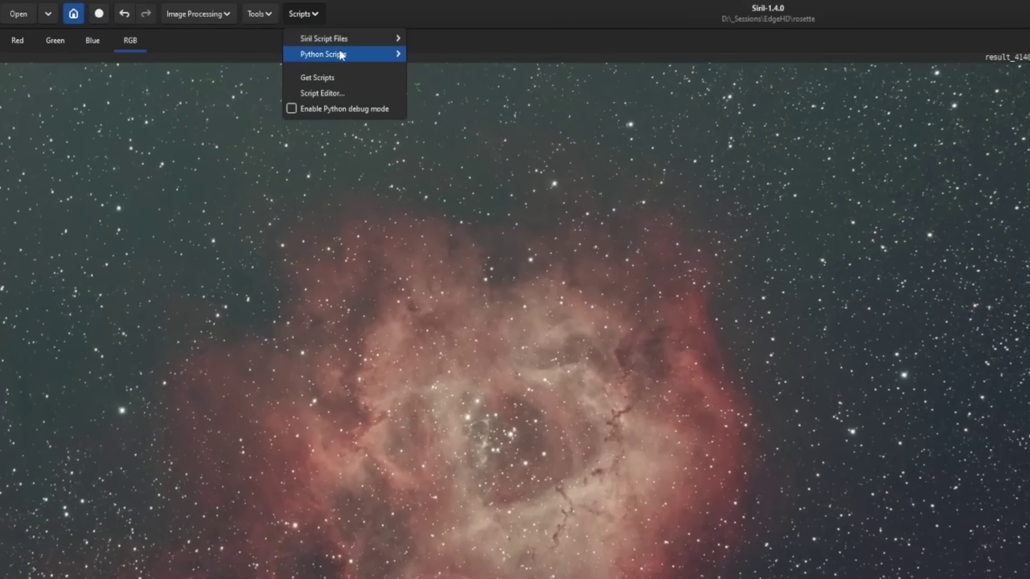
mouse_move(342, 55)
mouse_move(459, 70)
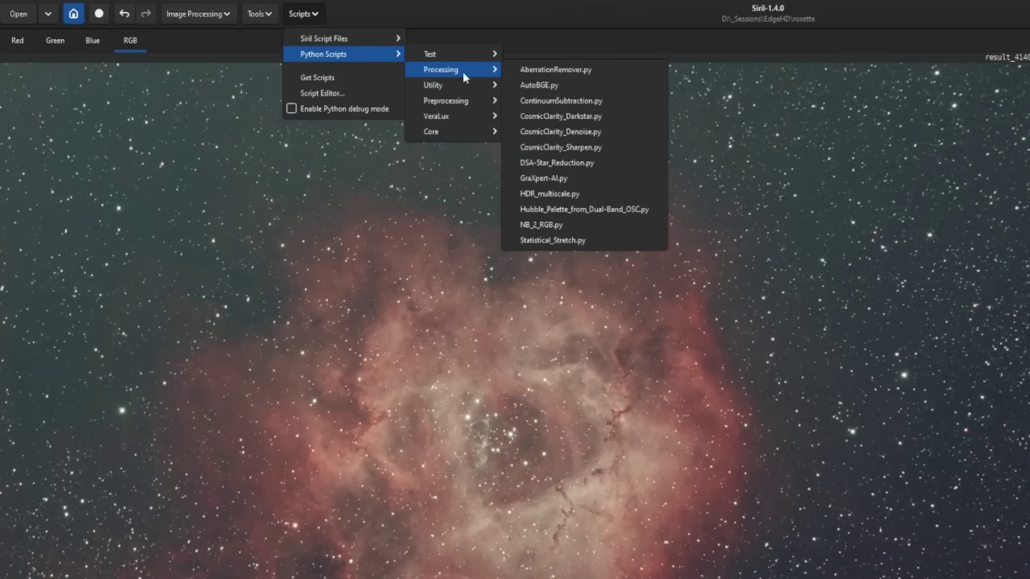
left_click(558, 85)
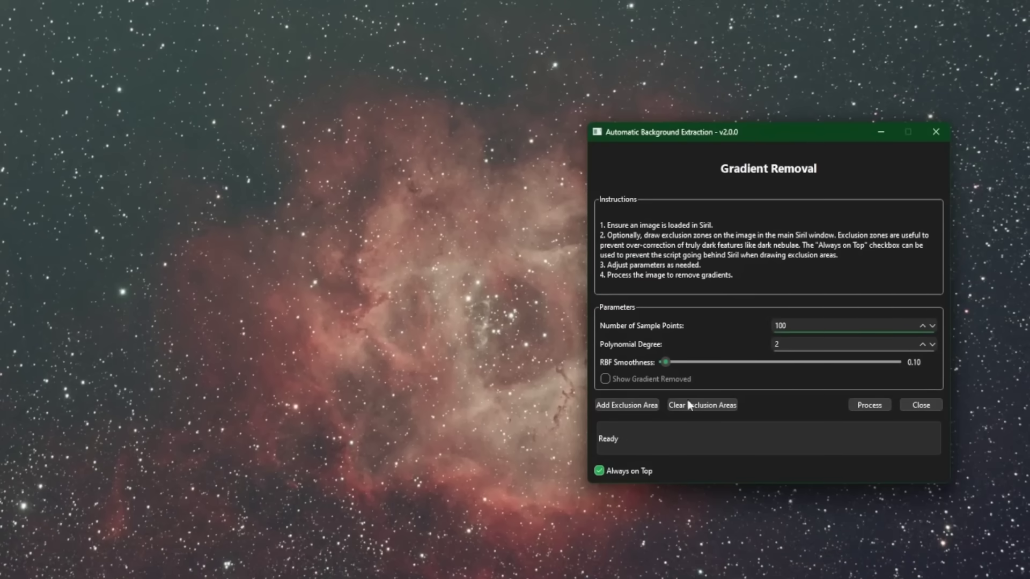
left_click(857, 406)
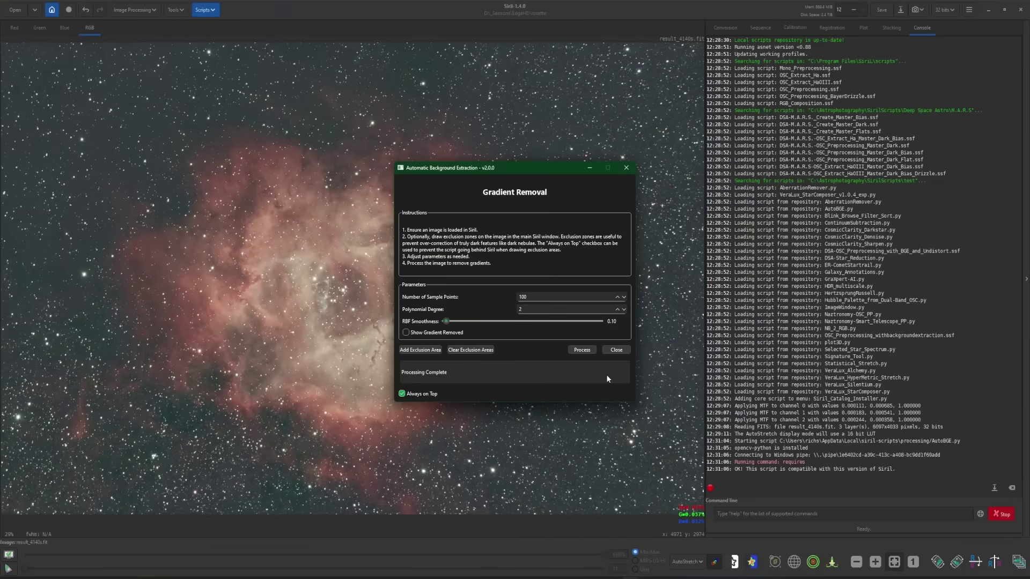
left_click(617, 350)
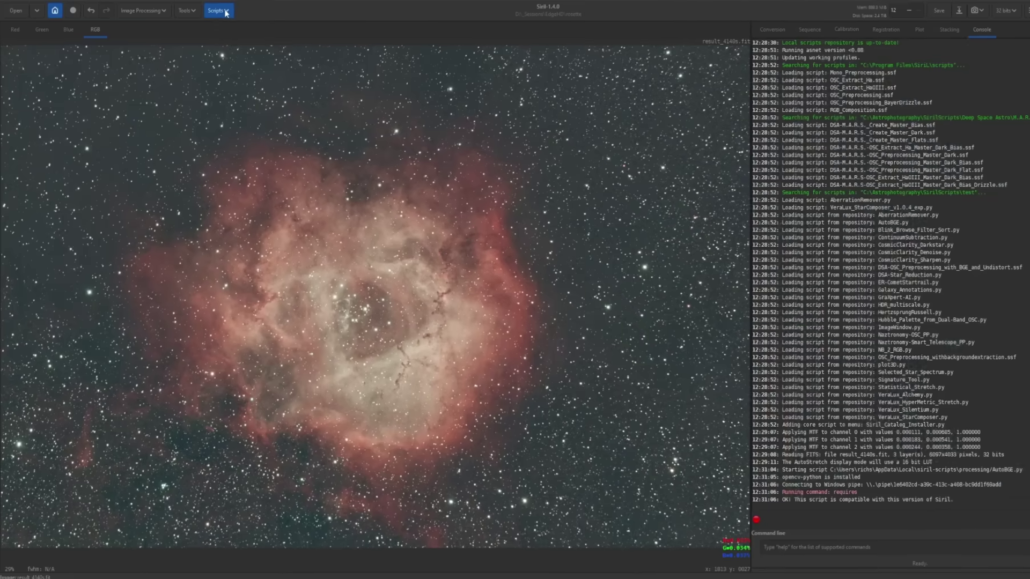
Run CosmicClarity_Sharpen.py in Both mode to sharpen stars and nebula detail.
left_click(212, 11)
mouse_move(322, 55)
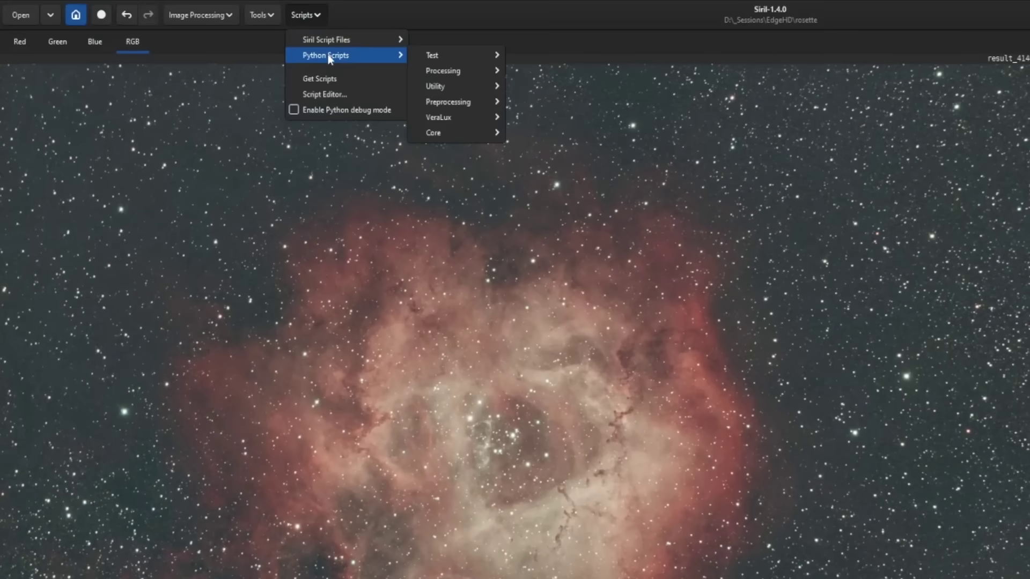
mouse_move(440, 71)
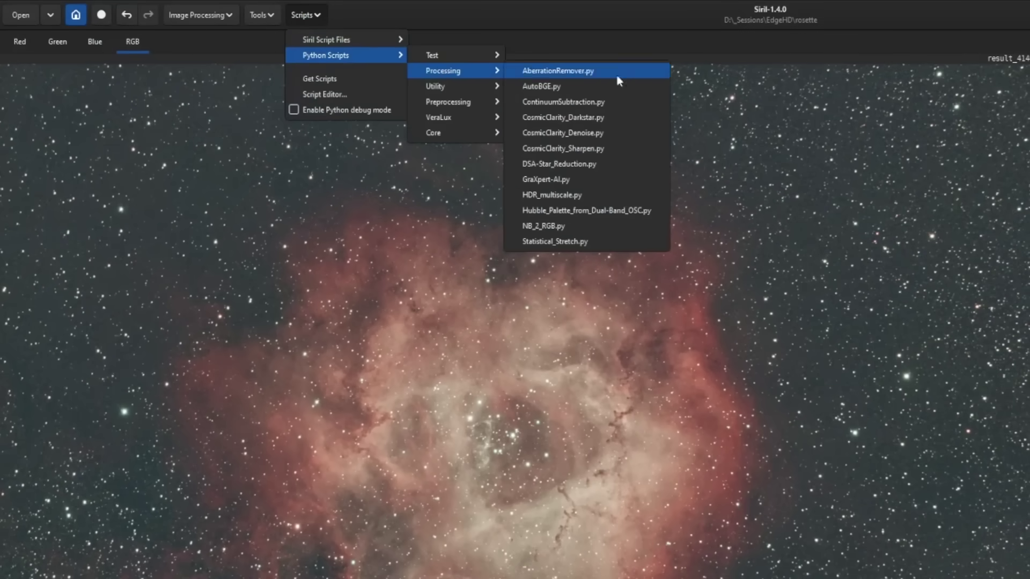
left_click(637, 146)
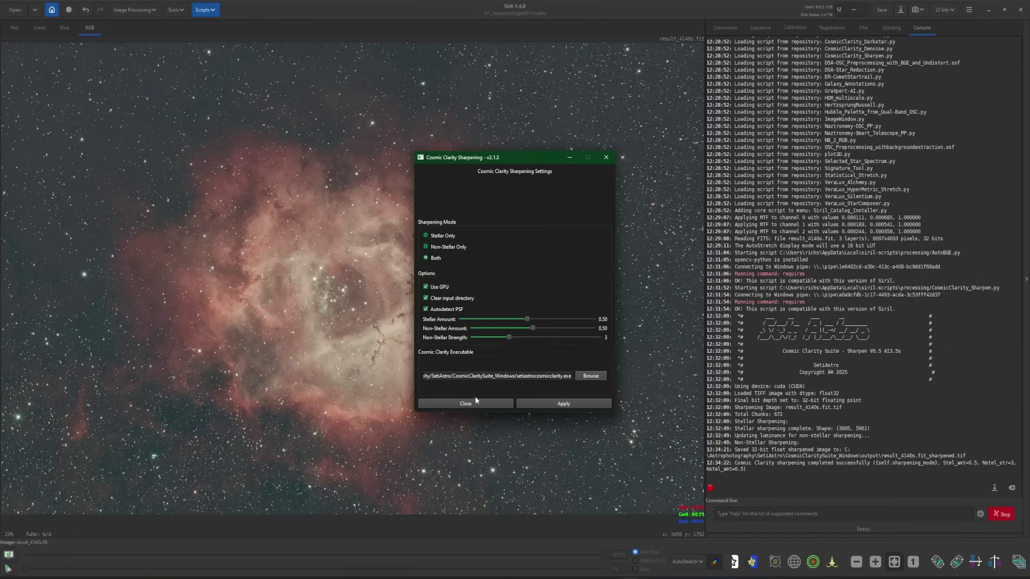
left_click(472, 403)
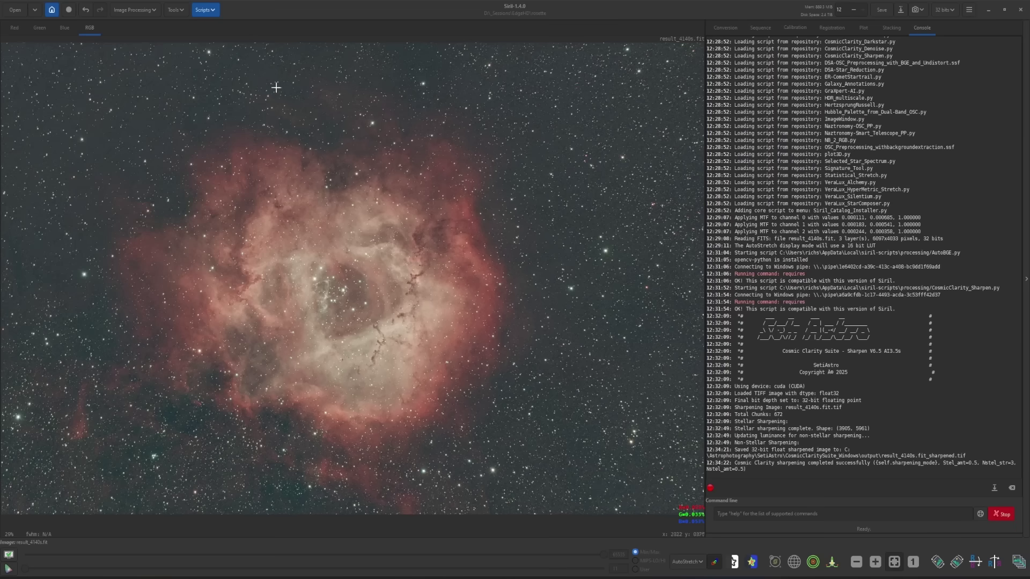
Launch StarNet Star Removal from Star Processing to make a starless image and star mask.
left_click(137, 9)
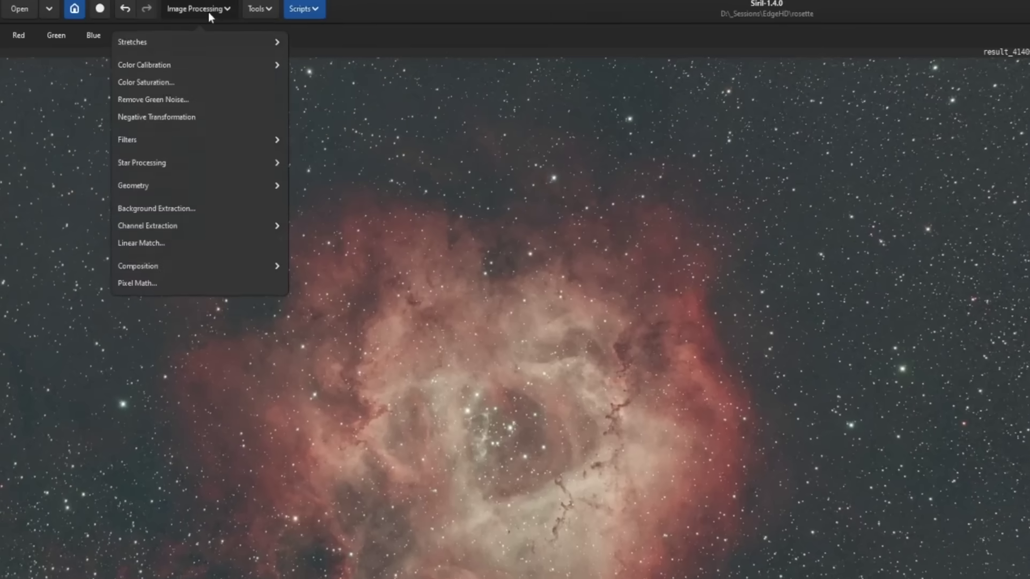
left_click(196, 163)
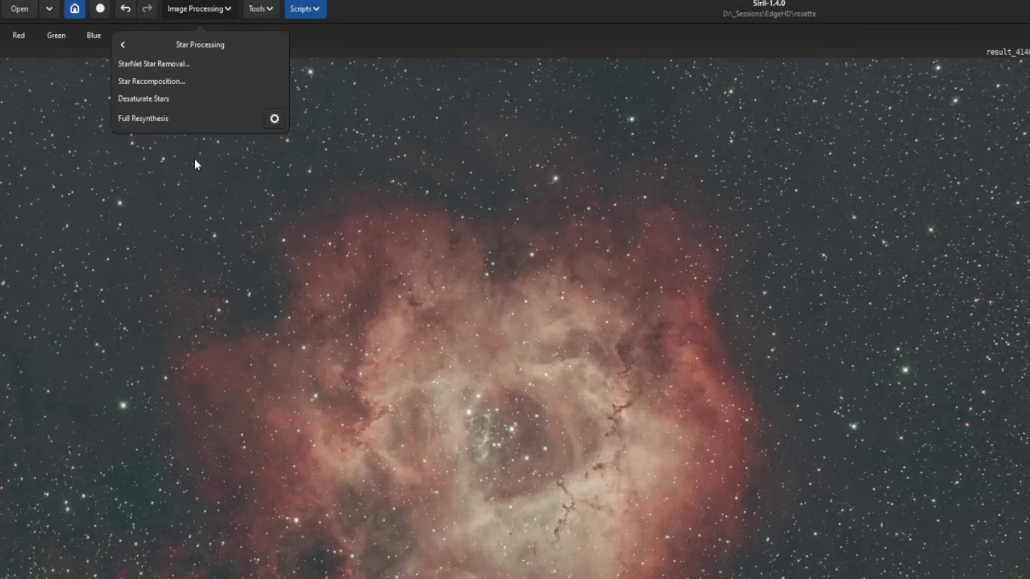
left_click(200, 64)
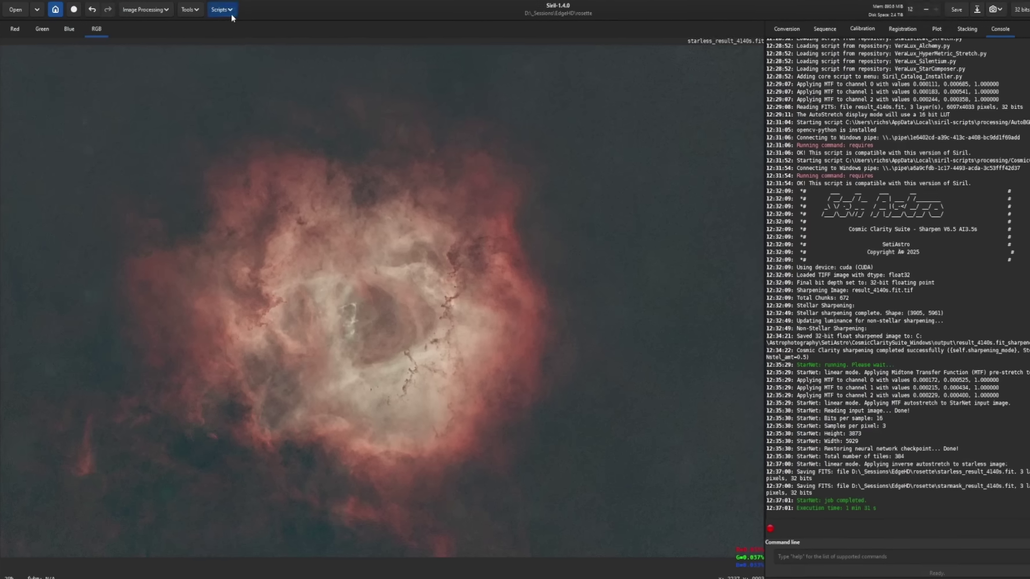
left_click(205, 9)
mouse_move(338, 49)
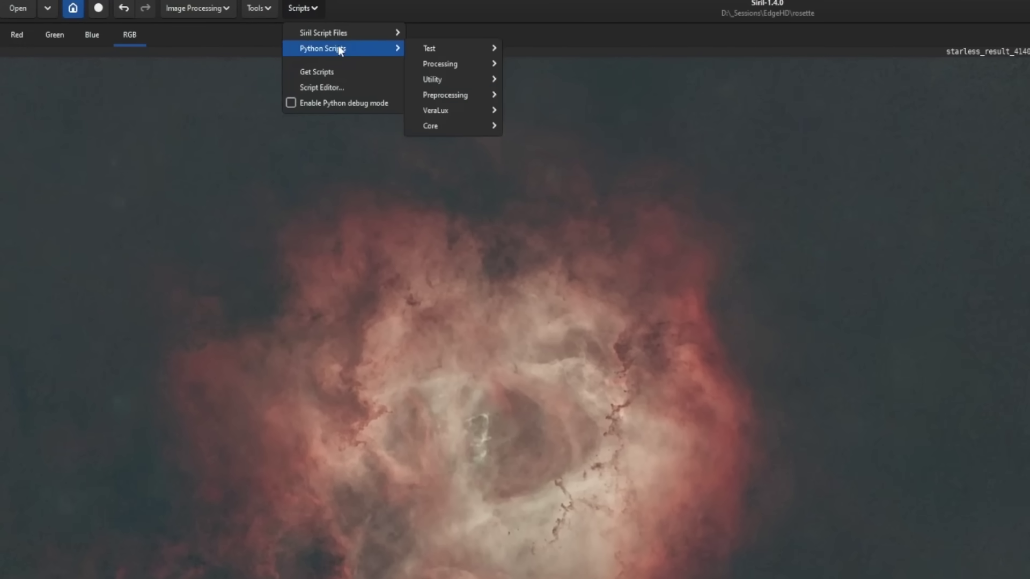
mouse_move(479, 112)
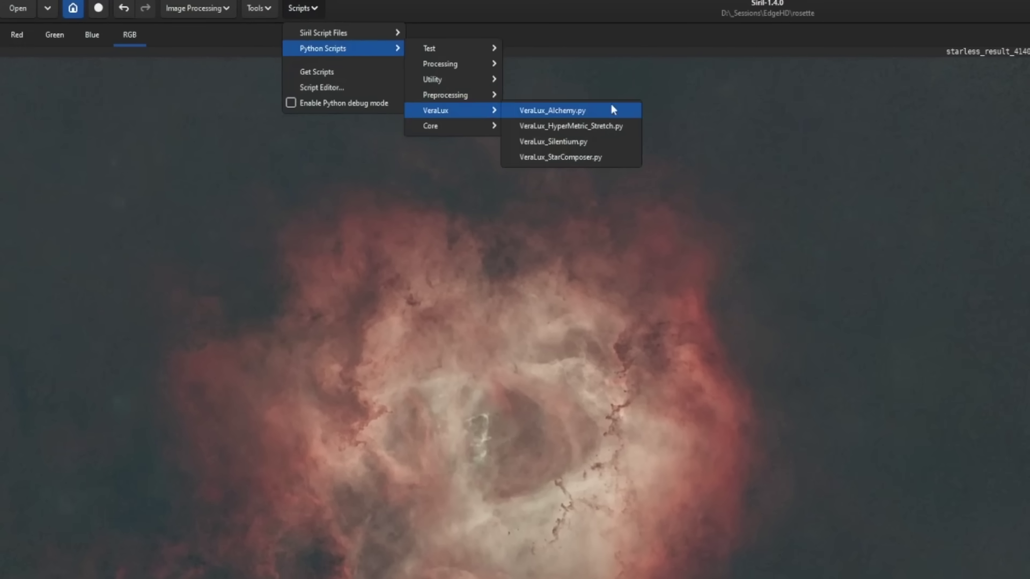
left_click(593, 111)
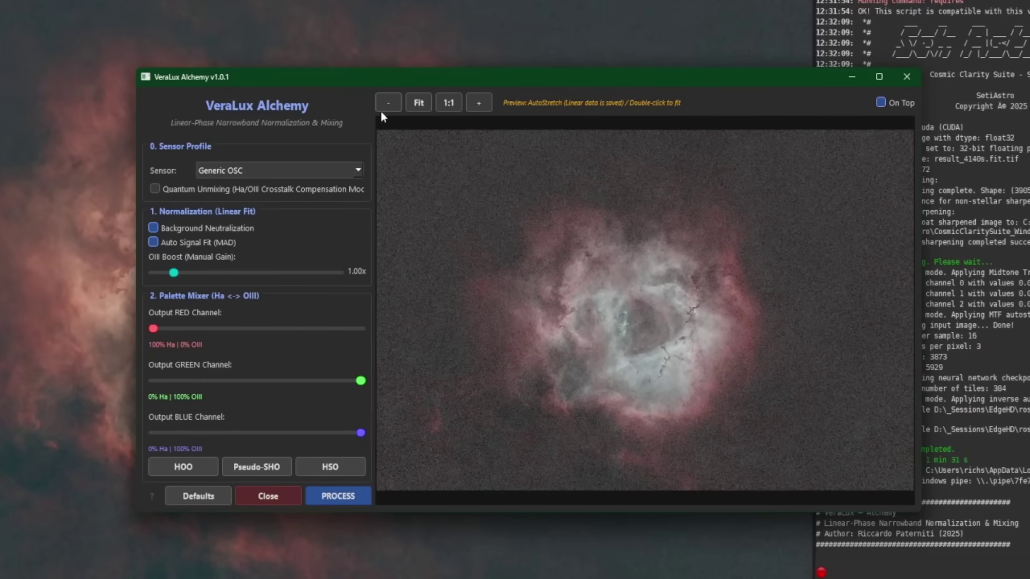
left_click(388, 103)
left_click(387, 103)
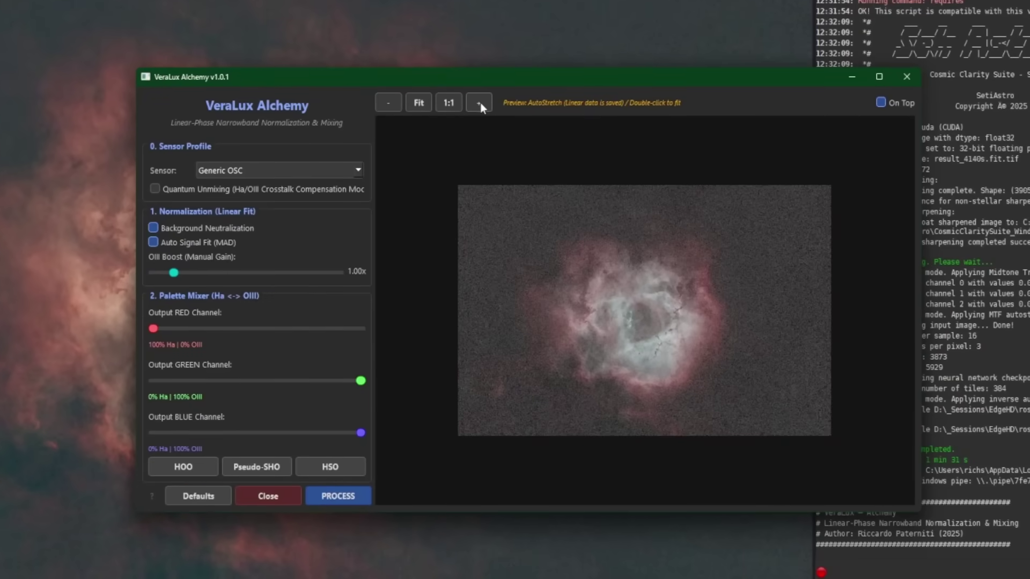
left_click(480, 103)
left_click(480, 104)
left_click(449, 104)
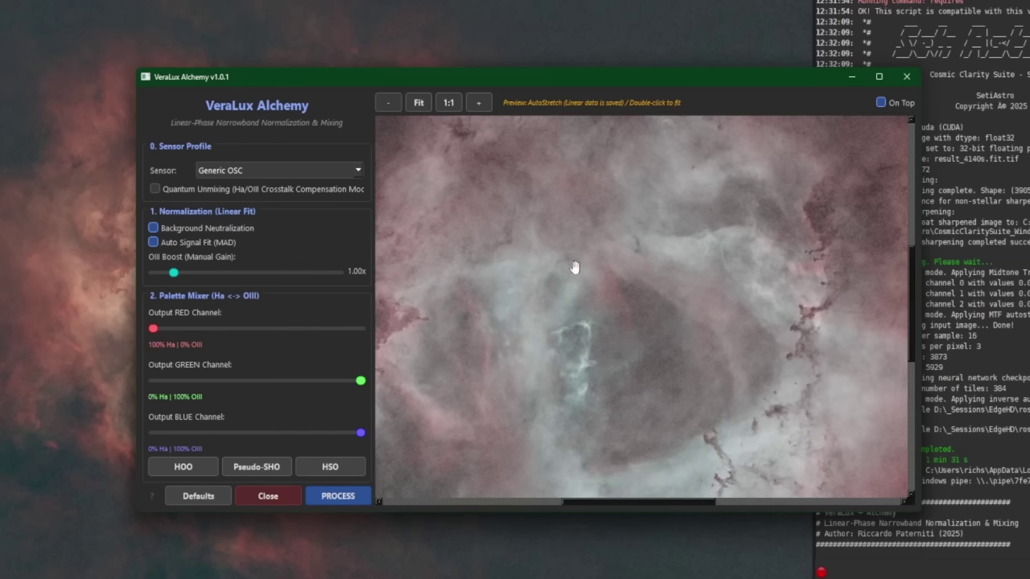
left_click(419, 104)
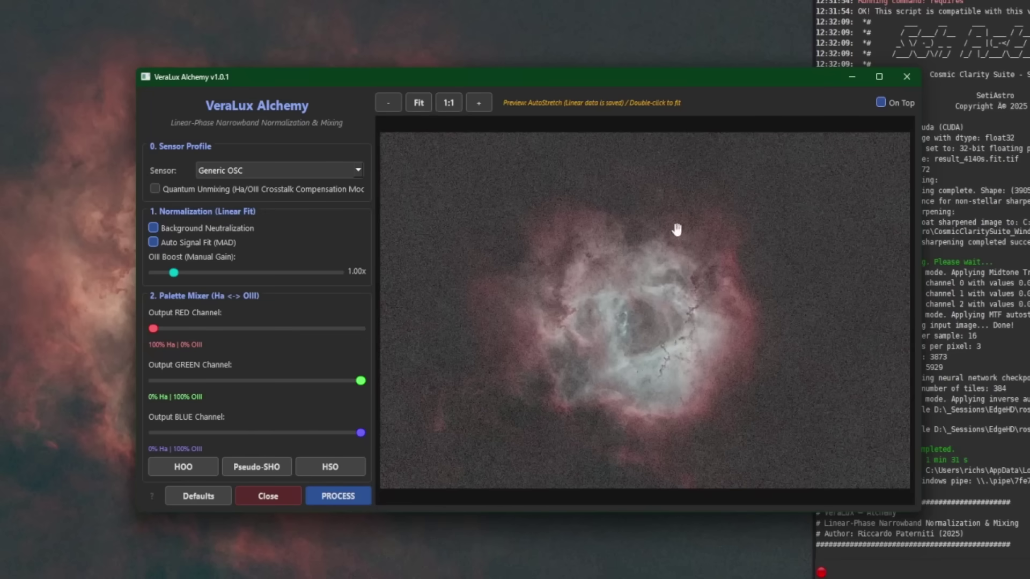
scroll(590, 266, "up", 3)
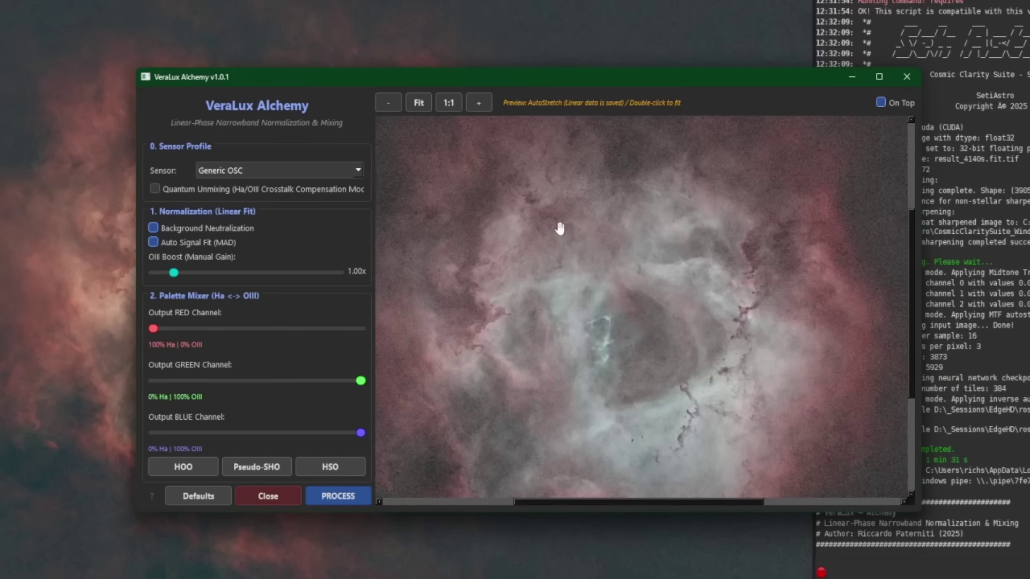
left_click_drag(645, 329, 665, 347)
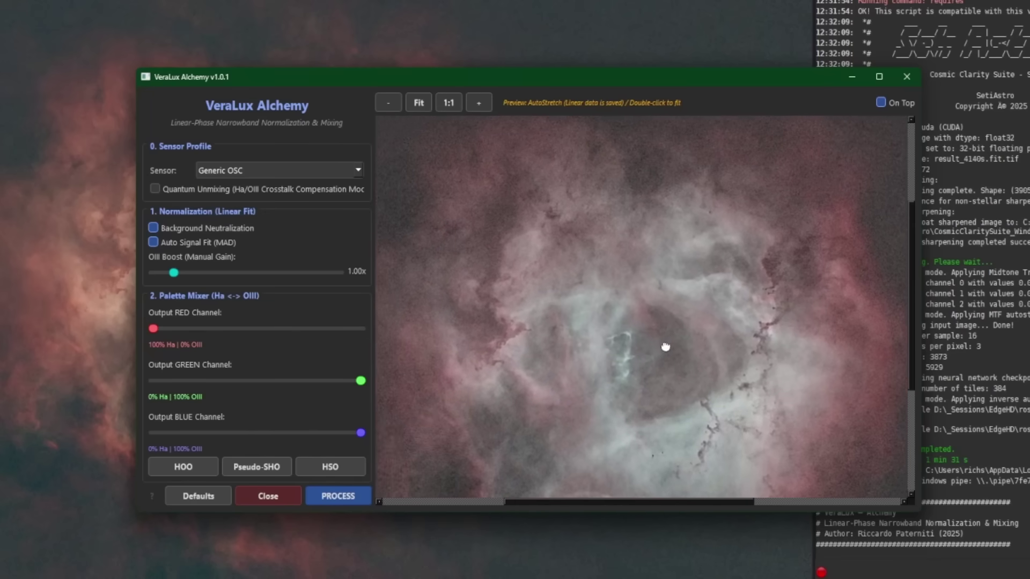
double_click(590, 249)
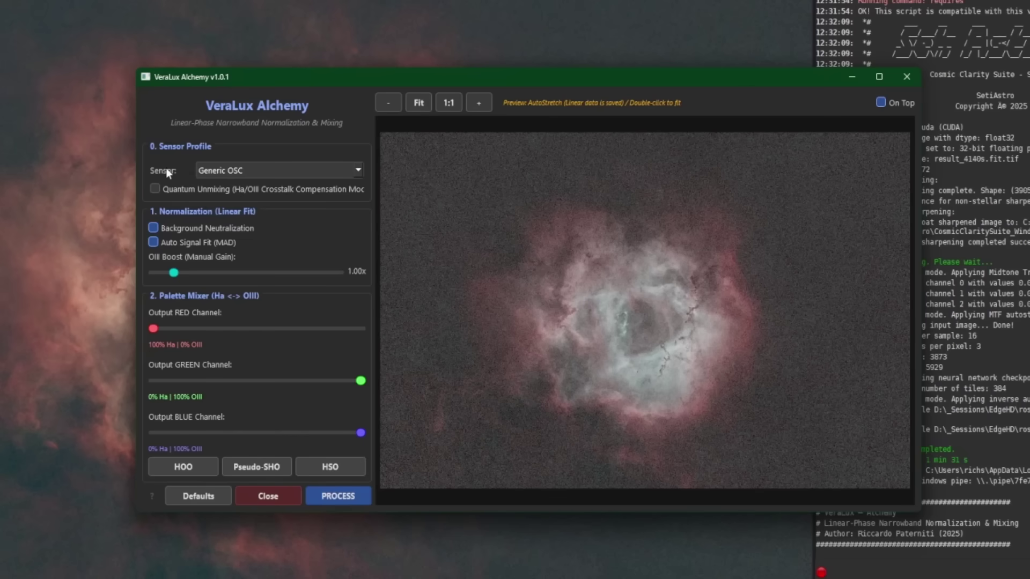
Choose Sony IMX571 from the Alchemy Sensor profile list.
left_click(241, 172)
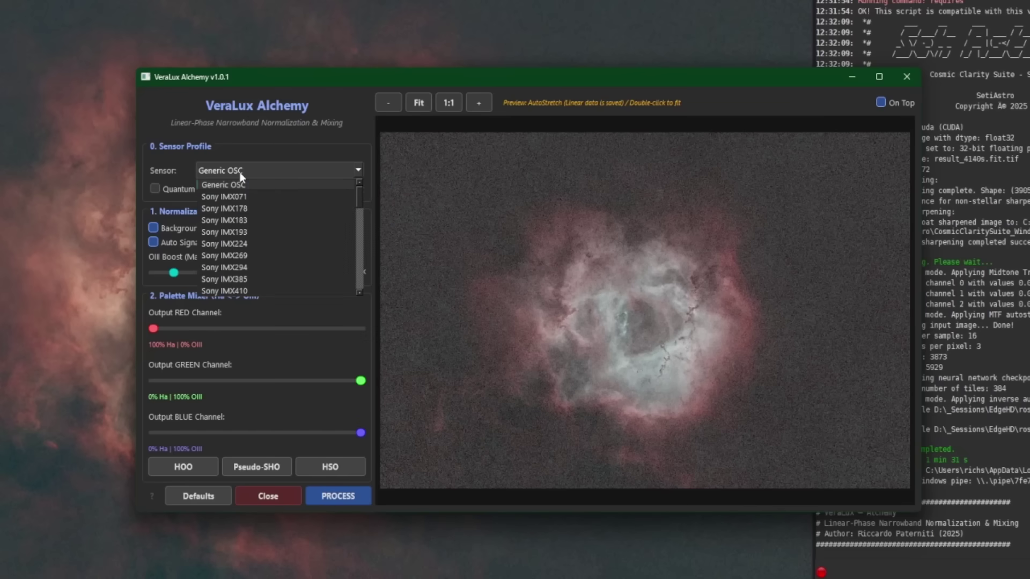
scroll(270, 244, "down", 1)
scroll(271, 245, "down", 2)
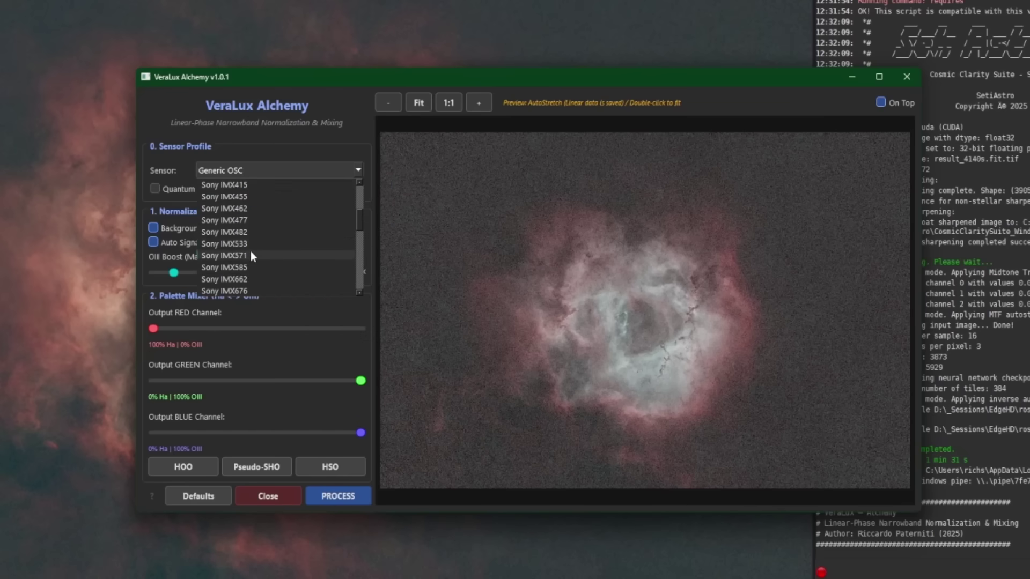
left_click(250, 251)
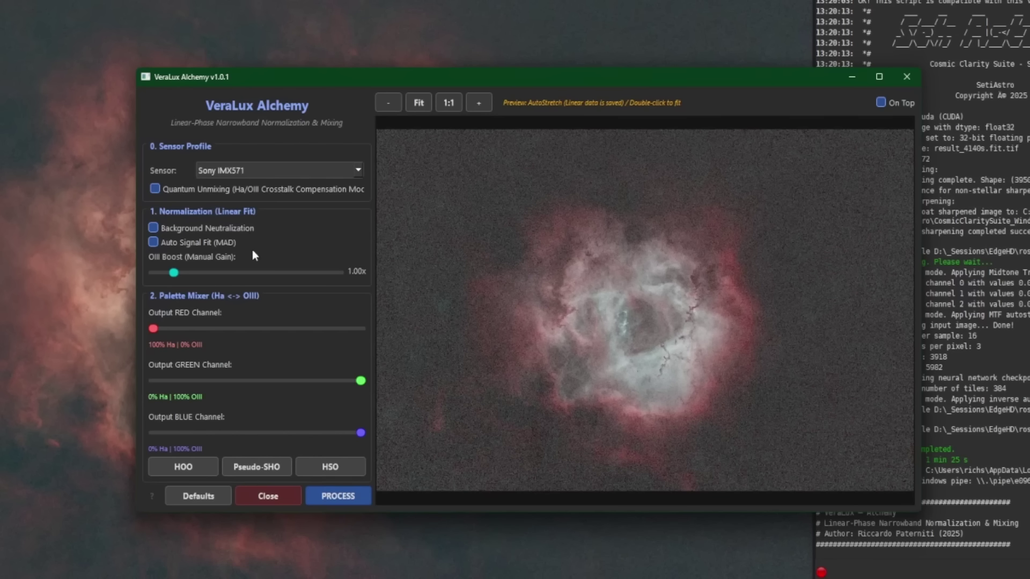
left_click(200, 229)
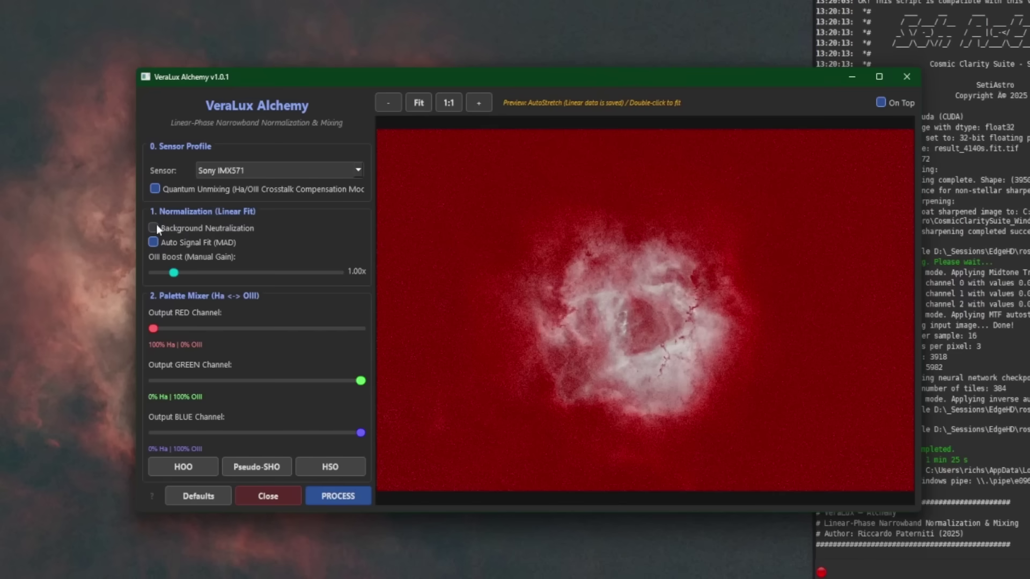
left_click(154, 242)
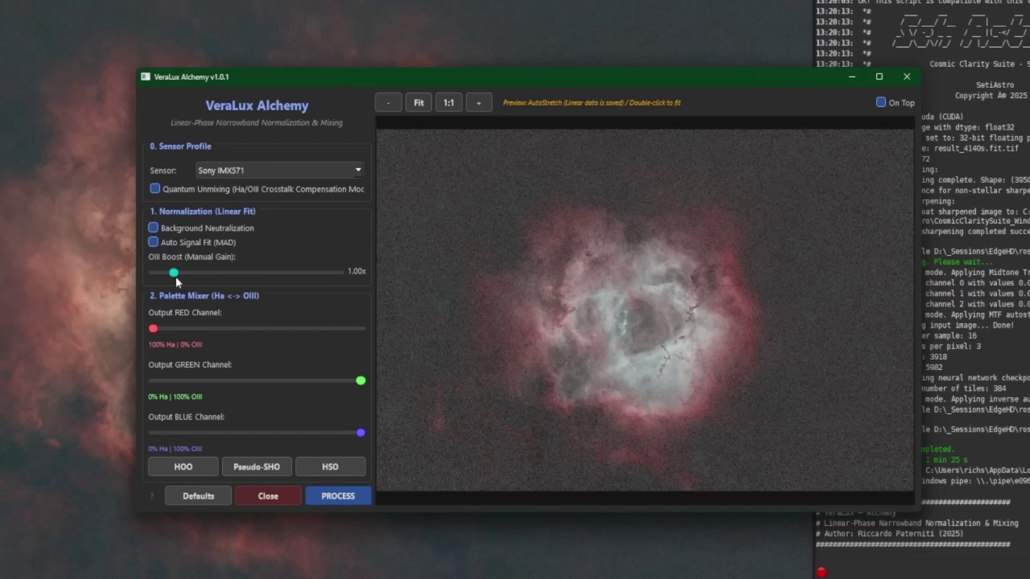
left_click_drag(175, 274, 211, 274)
double_click(212, 275)
Try Ha blends on green (27% Ha) and blue, then return blue to 100% OIII.
left_click_drag(239, 329, 239, 329)
left_click_drag(360, 381, 305, 381)
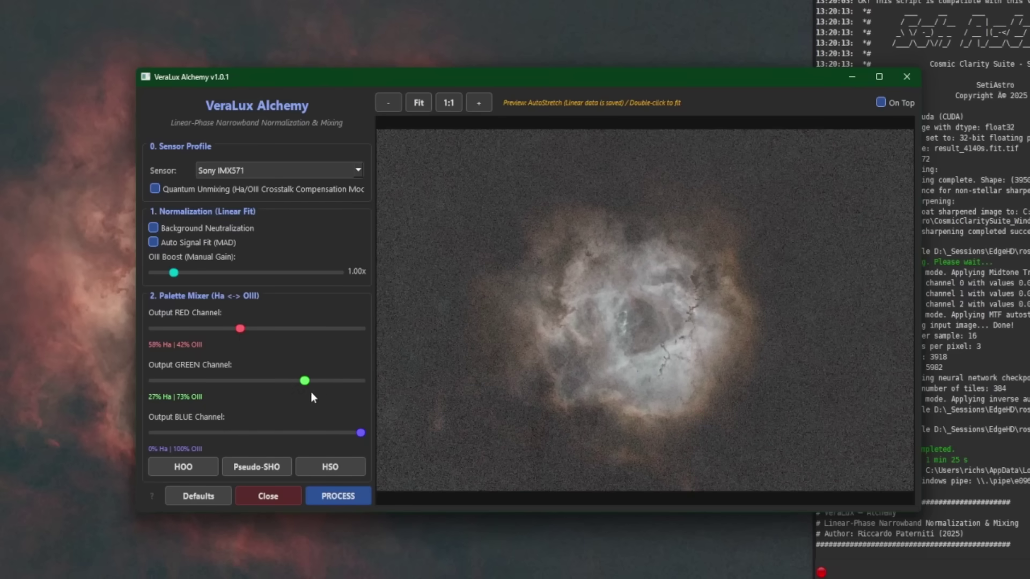
left_click_drag(361, 433, 223, 433)
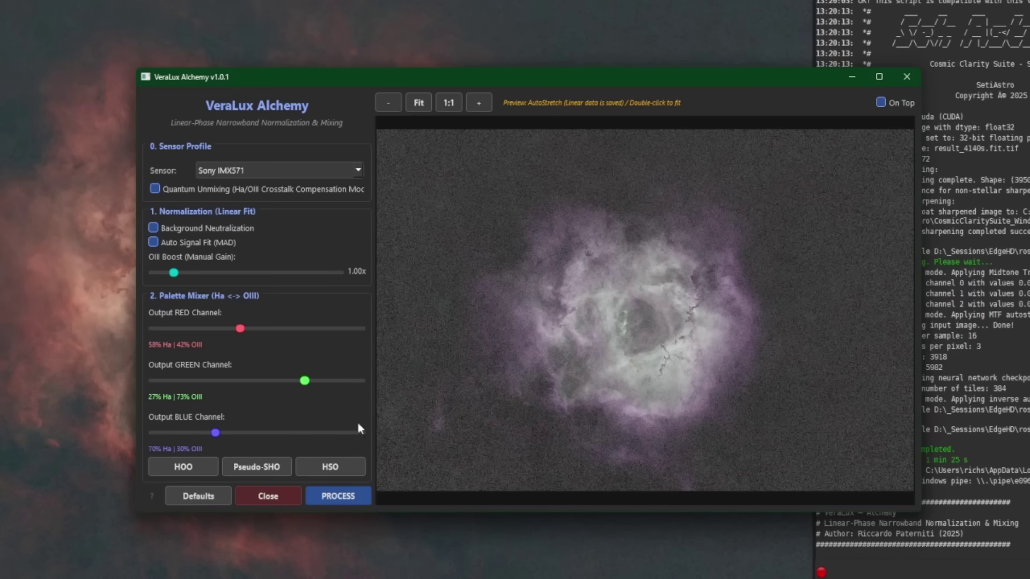
left_click_drag(216, 433, 364, 433)
scroll(306, 384, "up", 5)
Compare the Pseudo-SHO and HSO palette presets, settling on Pseudo-SHO.
scroll(241, 326, "down", 5)
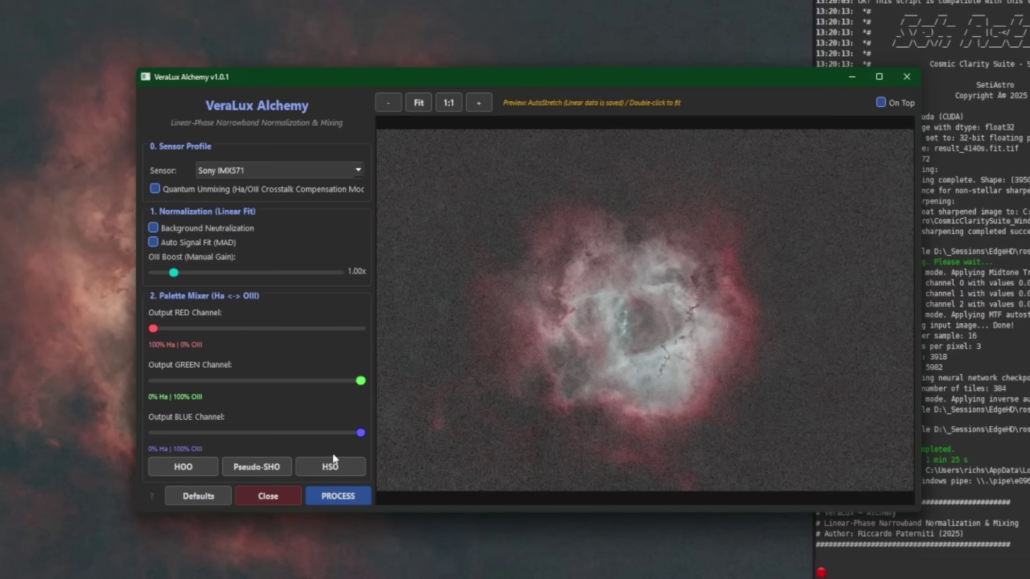
left_click(268, 466)
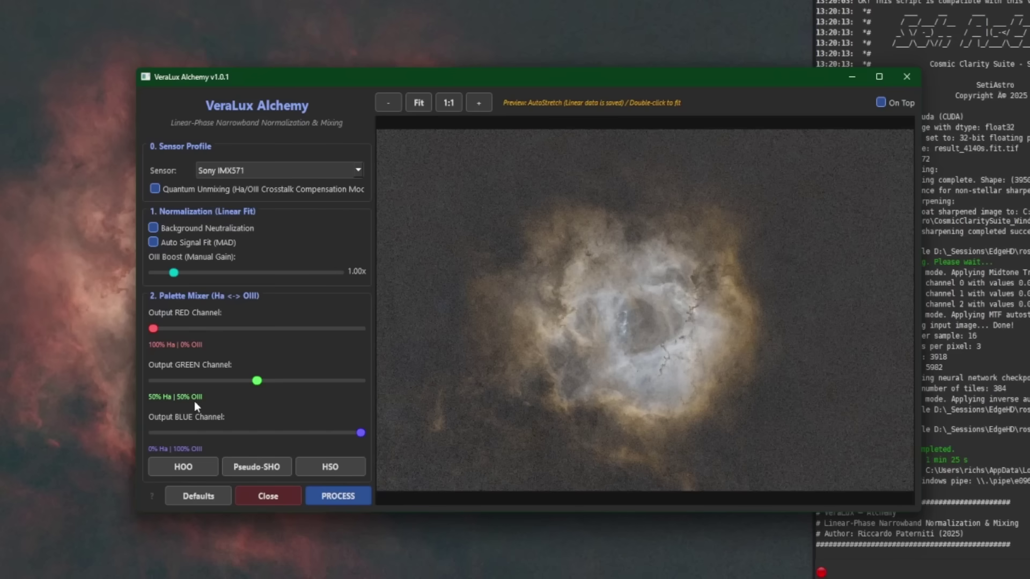
left_click(344, 468)
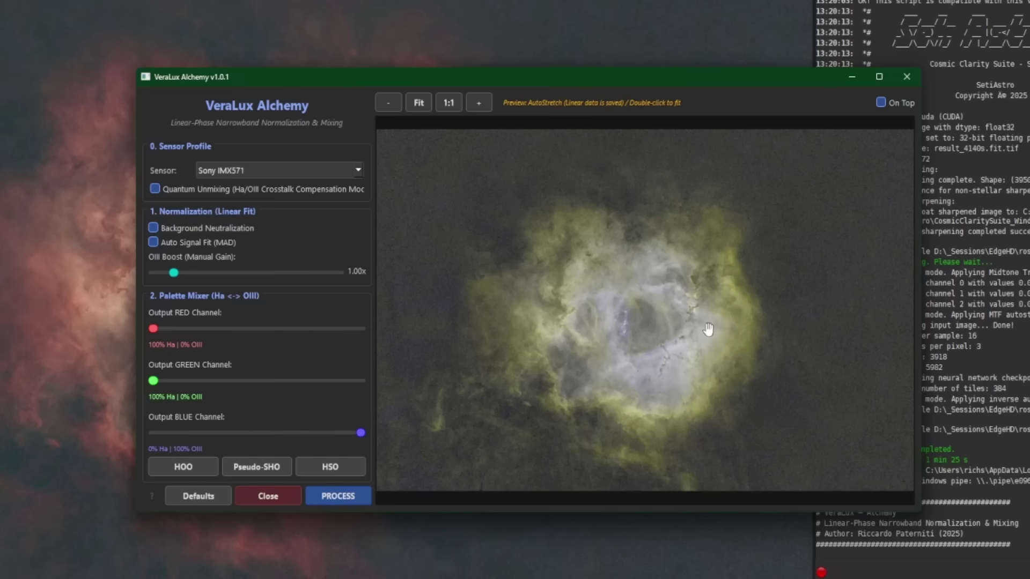
left_click(258, 468)
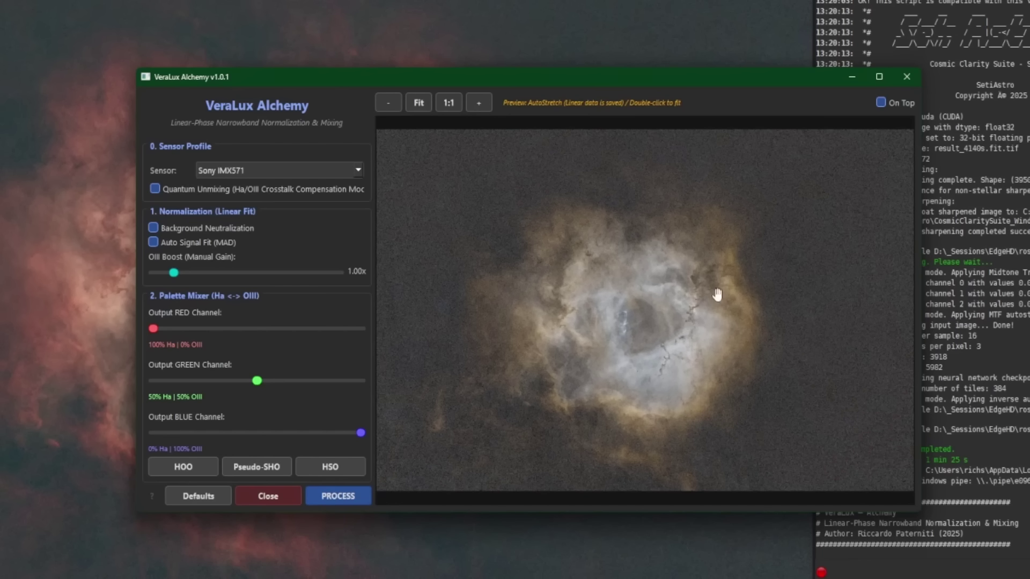
Raise OIII boost to 1.32x and blend green to 36% Ha, 64% OIII.
left_click_drag(173, 274, 188, 273)
left_click_drag(257, 386, 262, 385)
left_click_drag(276, 388, 286, 385)
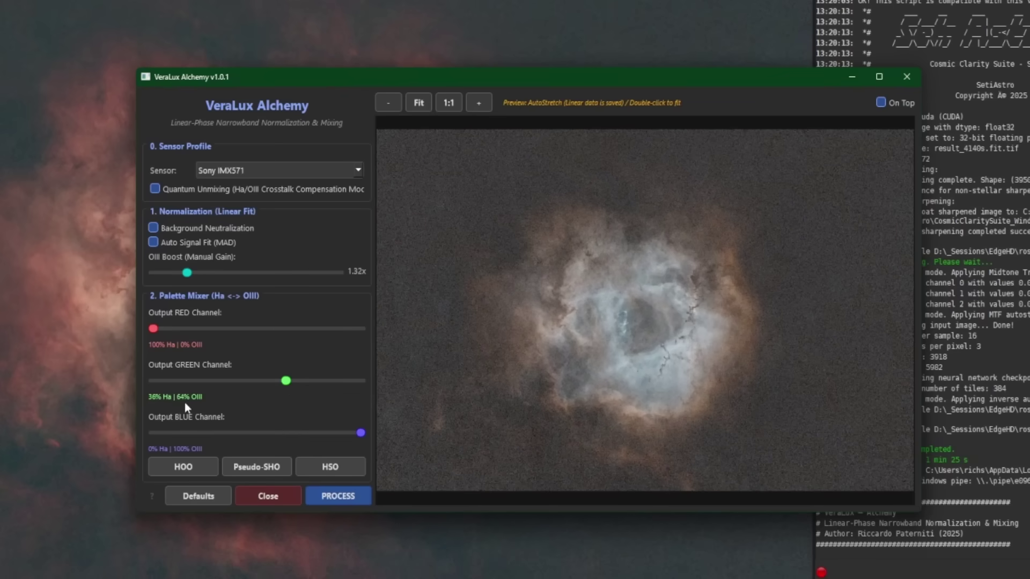
Process the mix into VeraLux_Alchemy_Linear.fit and view it with Linear display.
left_click(345, 502)
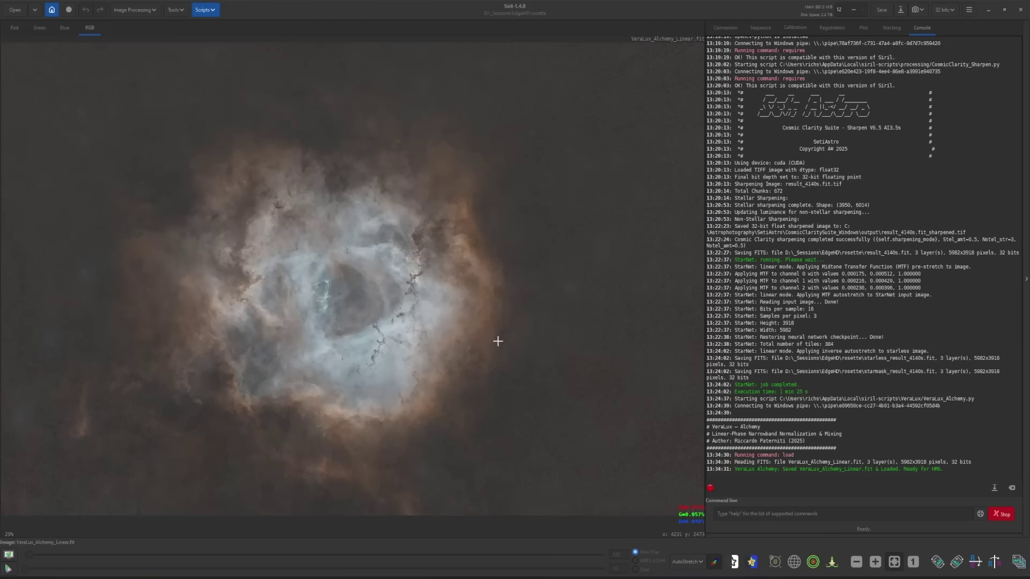
left_click(675, 562)
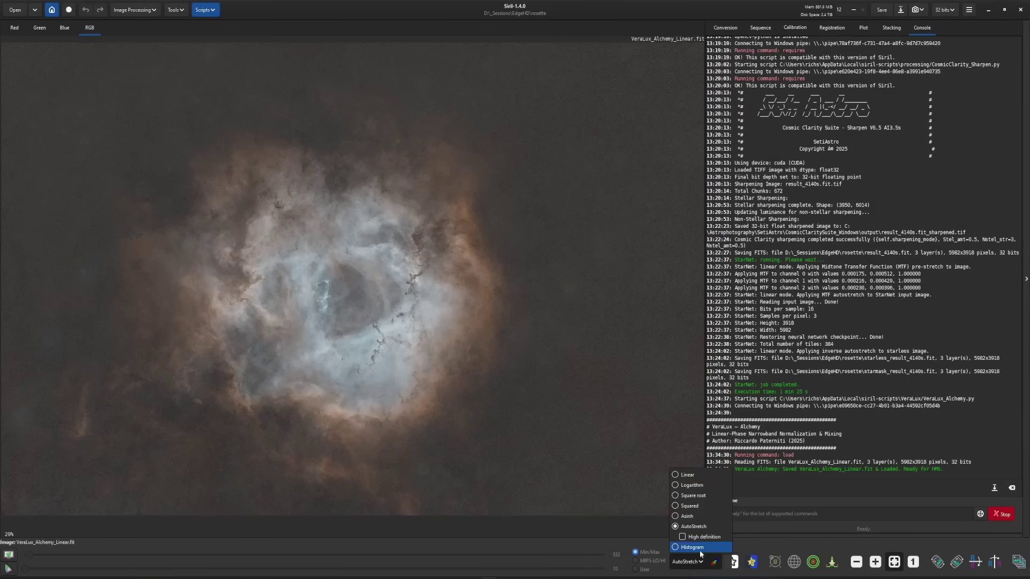
key("Escape")
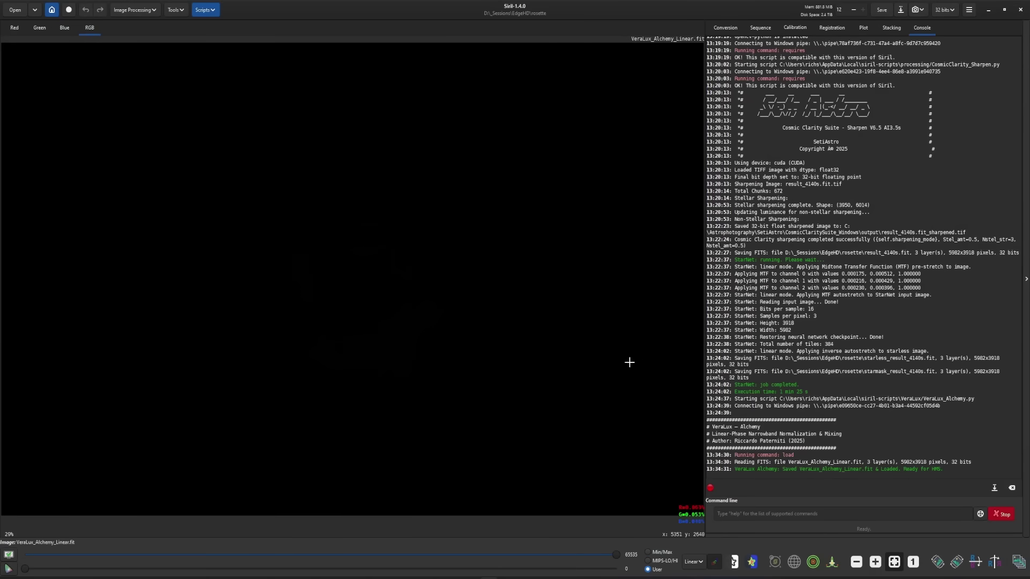
left_click(138, 11)
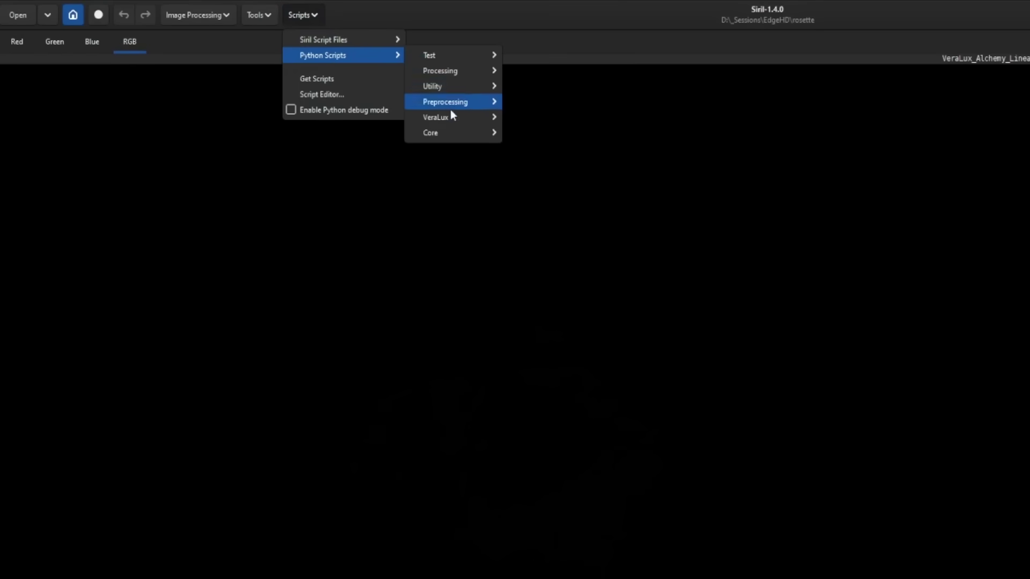
Apply VeraLux HyperMetric Stretch with Live Preview and an auto-solved Log D of 3.74.
mouse_move(452, 117)
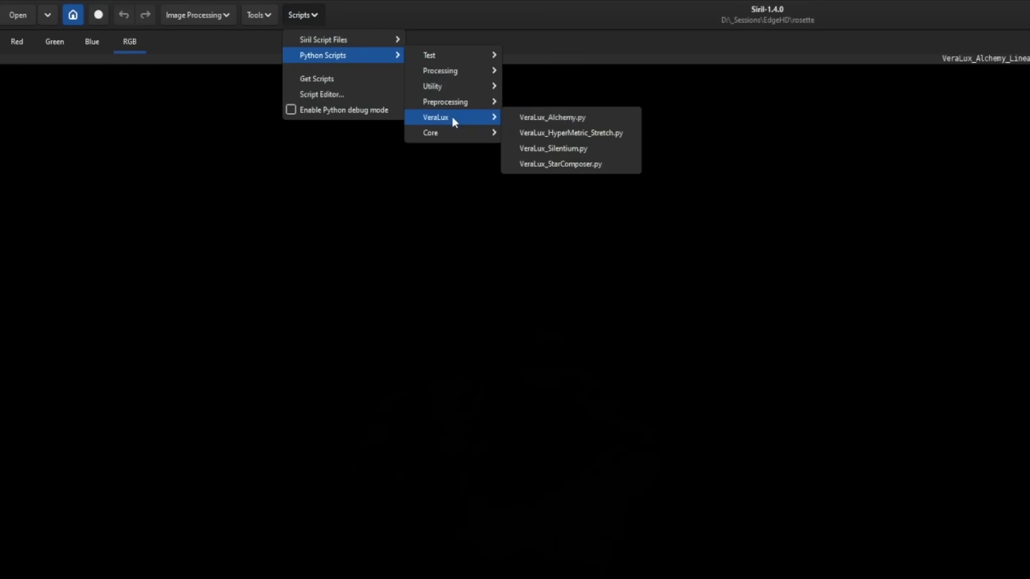
left_click(611, 134)
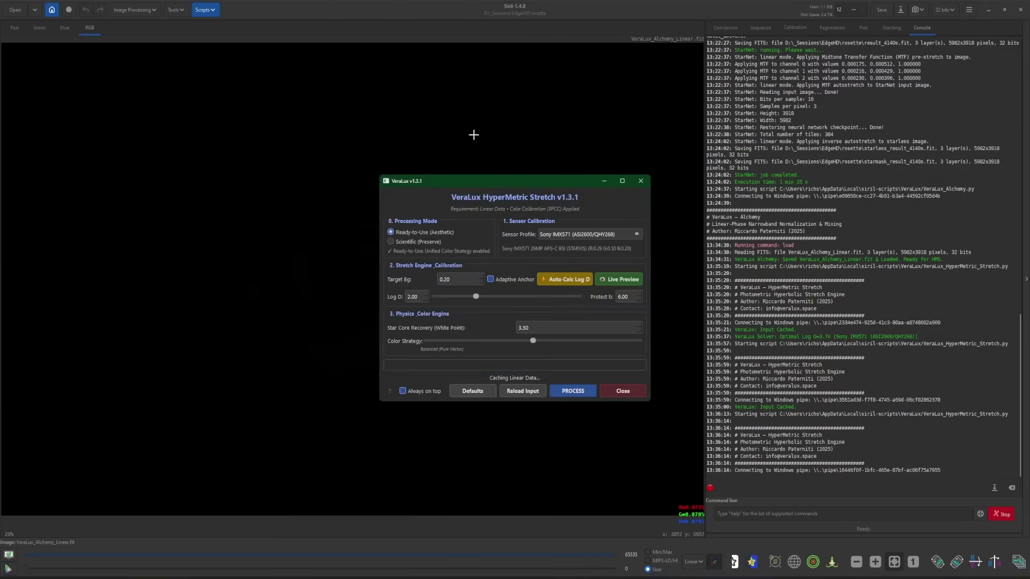
left_click_drag(500, 182, 681, 184)
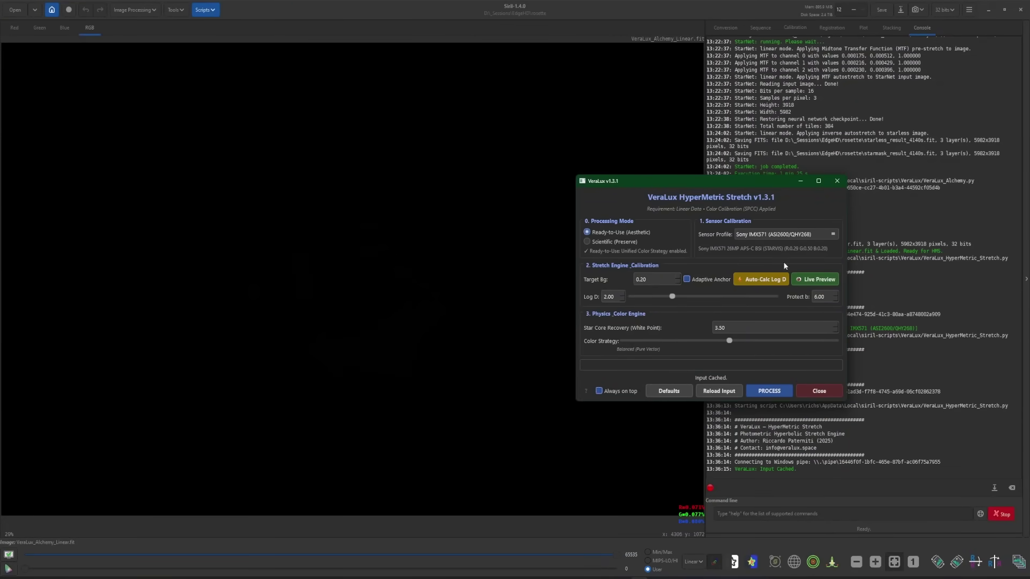
left_click(809, 279)
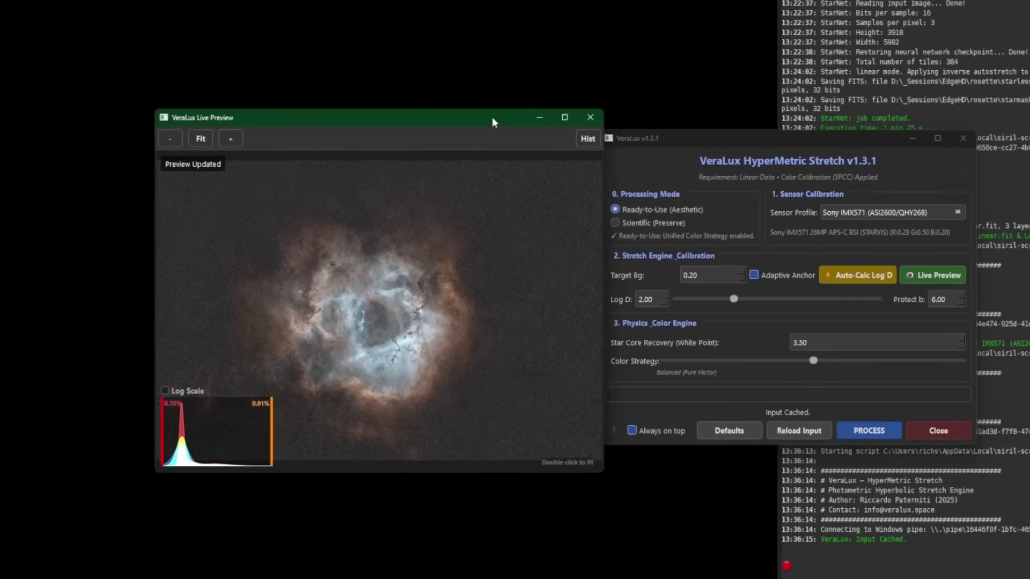
left_click_drag(491, 117, 472, 107)
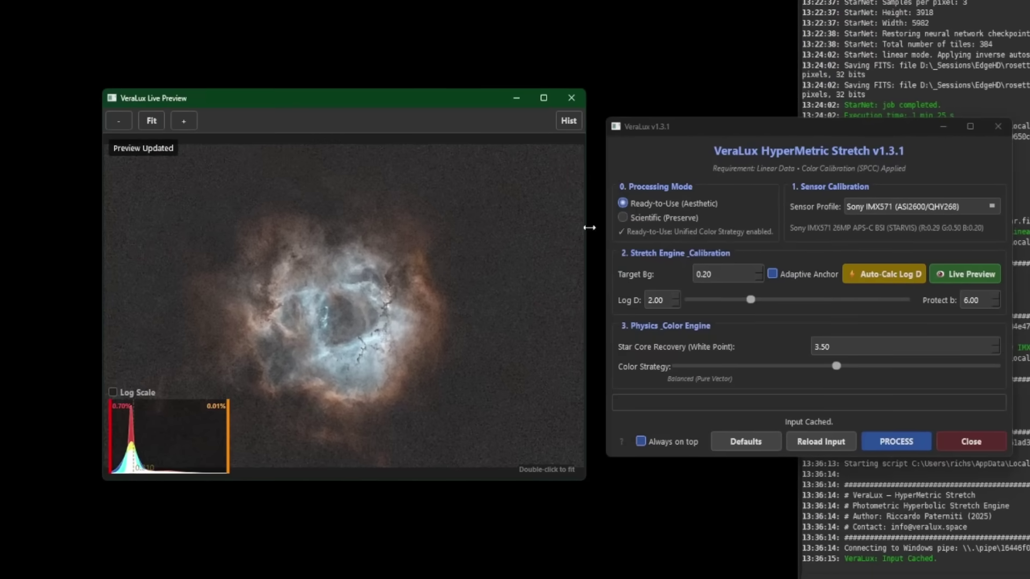
left_click(707, 275)
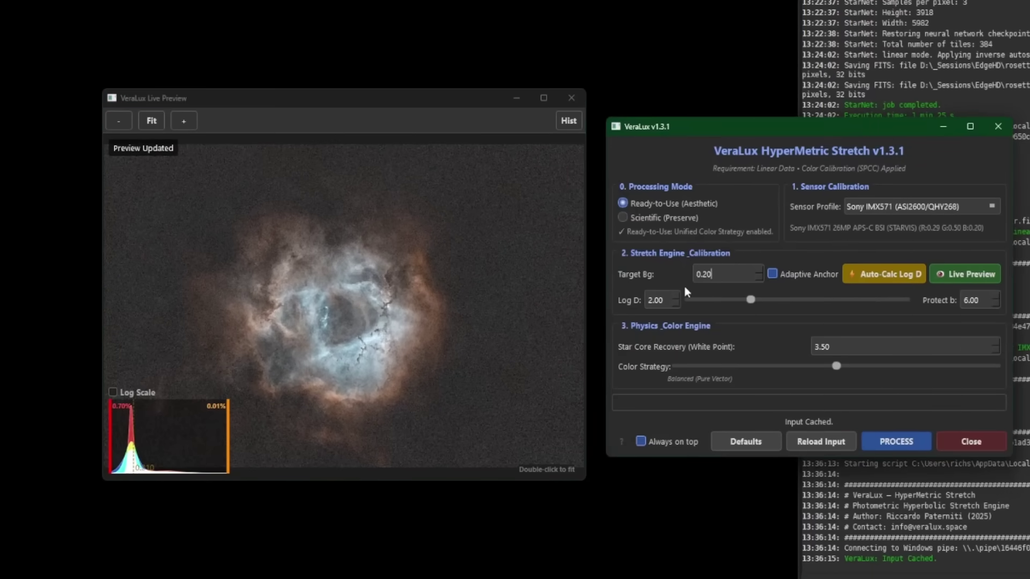
left_click(906, 278)
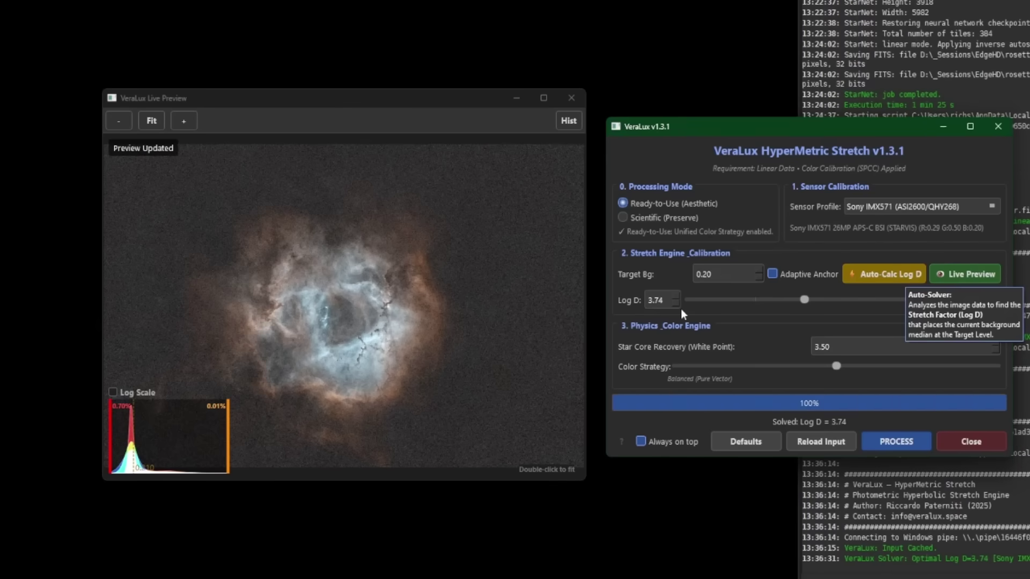
left_click(897, 442)
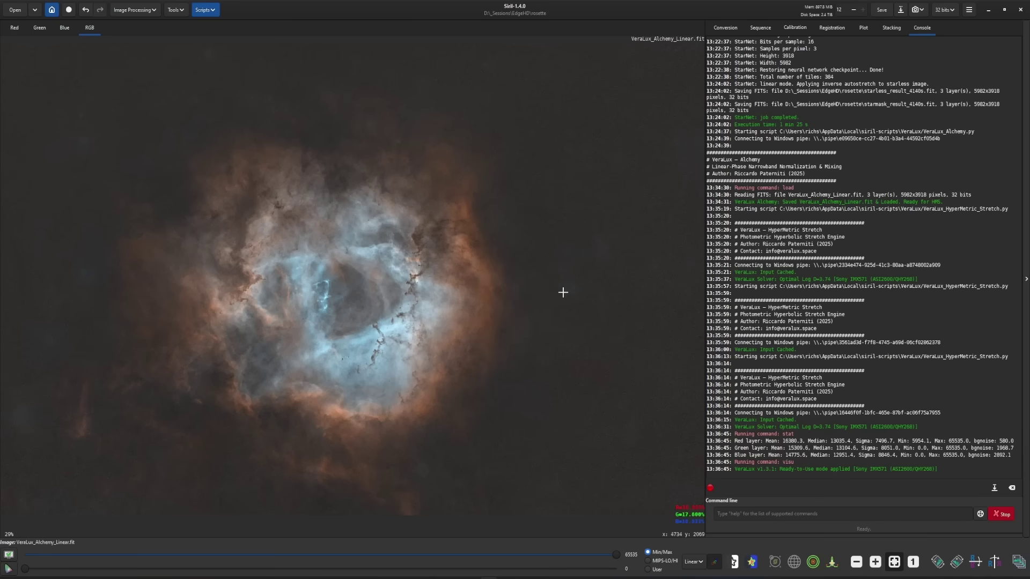
Apply a Curves Transformation with a lifted shadow point and a brighter midtone point.
left_click(135, 9)
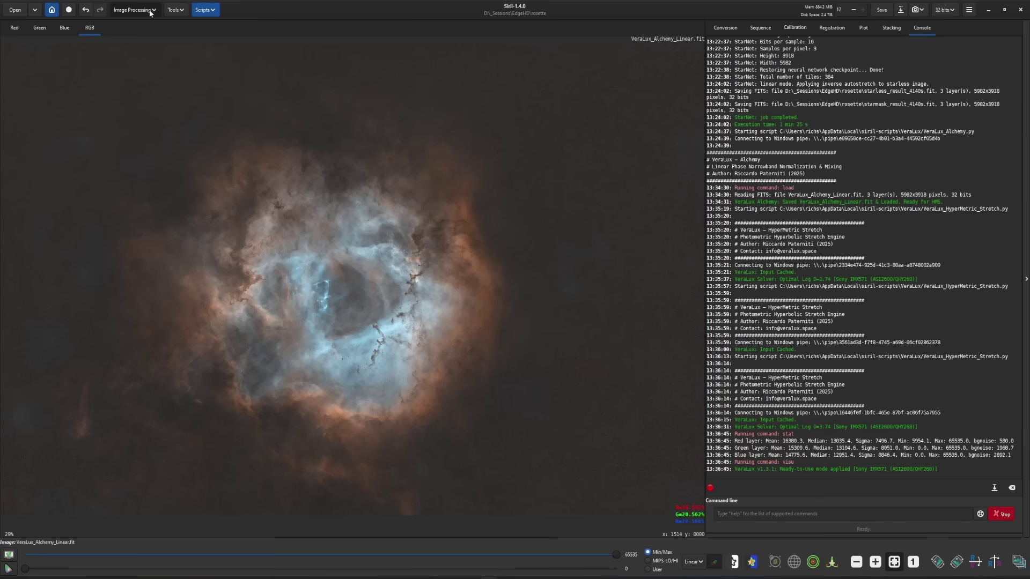
left_click(122, 33)
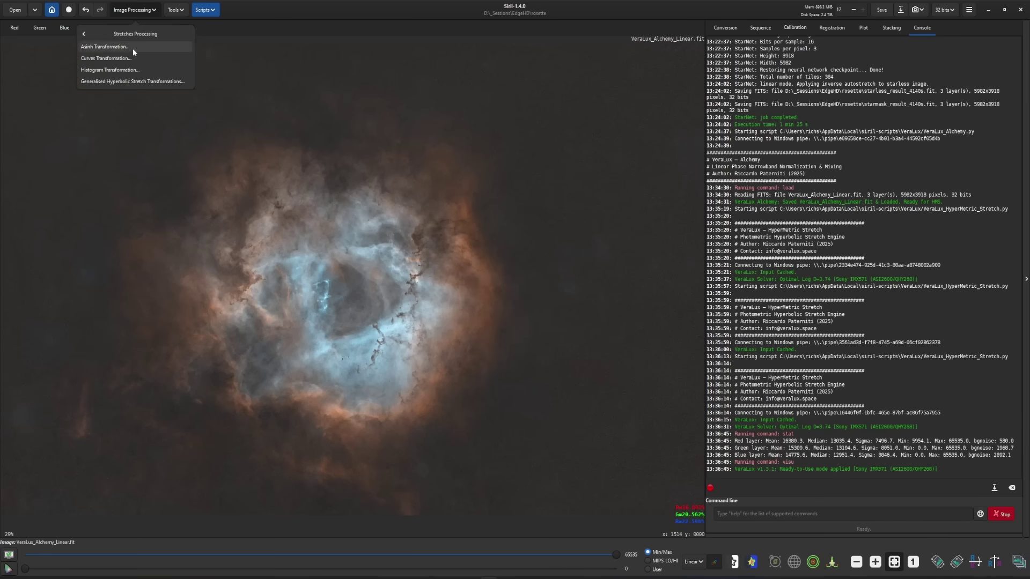
left_click(125, 58)
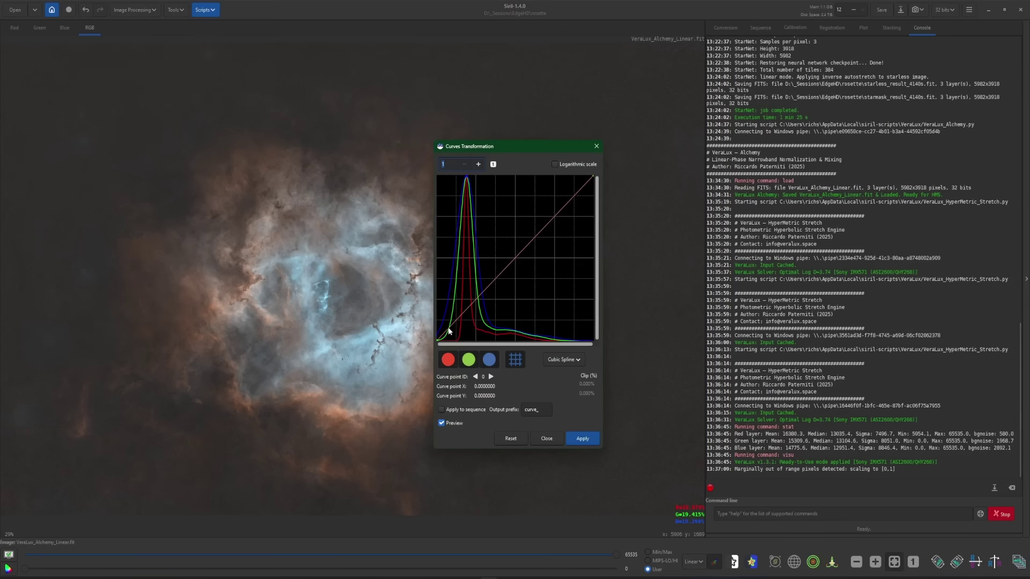
left_click(447, 336)
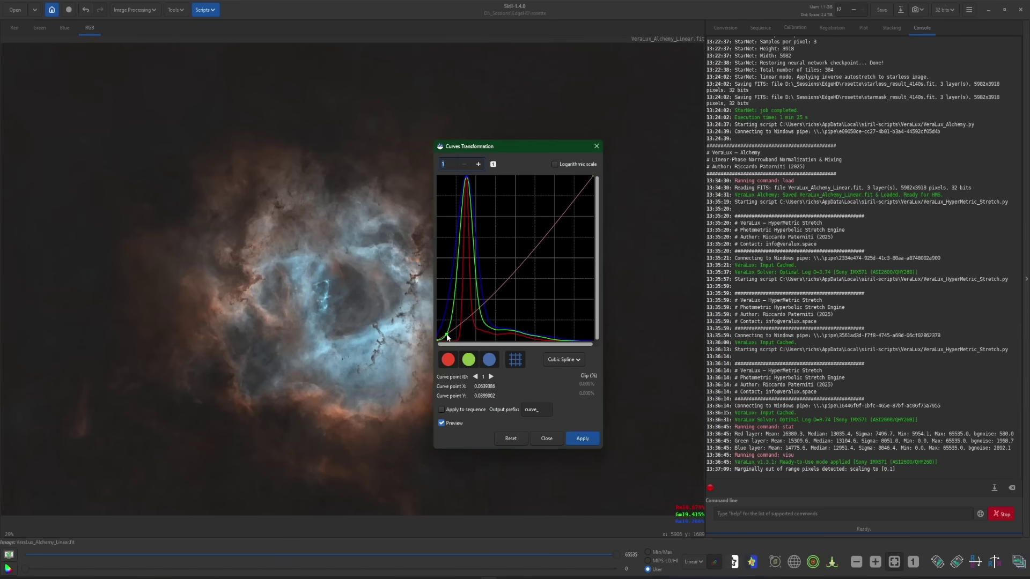
left_click_drag(447, 335, 447, 337)
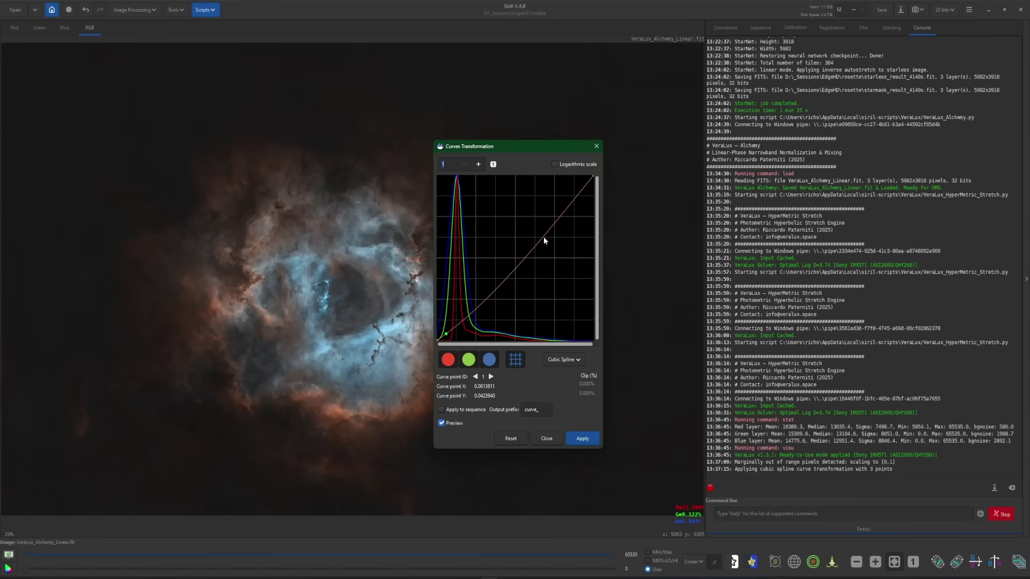
left_click(544, 239)
left_click(583, 439)
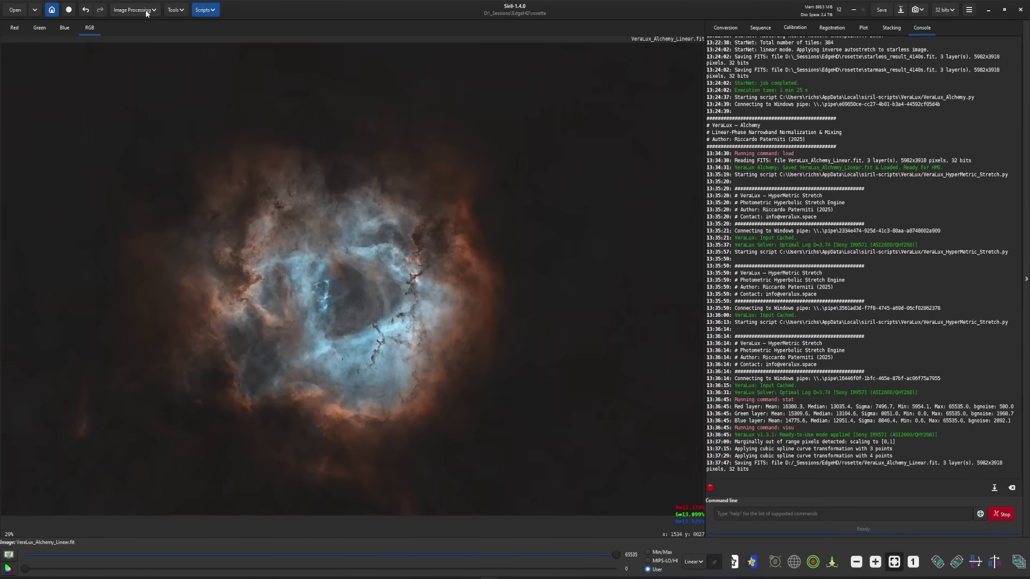
Close the unused Star Processing tools and show the VeraLux Python scripts list.
left_click(146, 11)
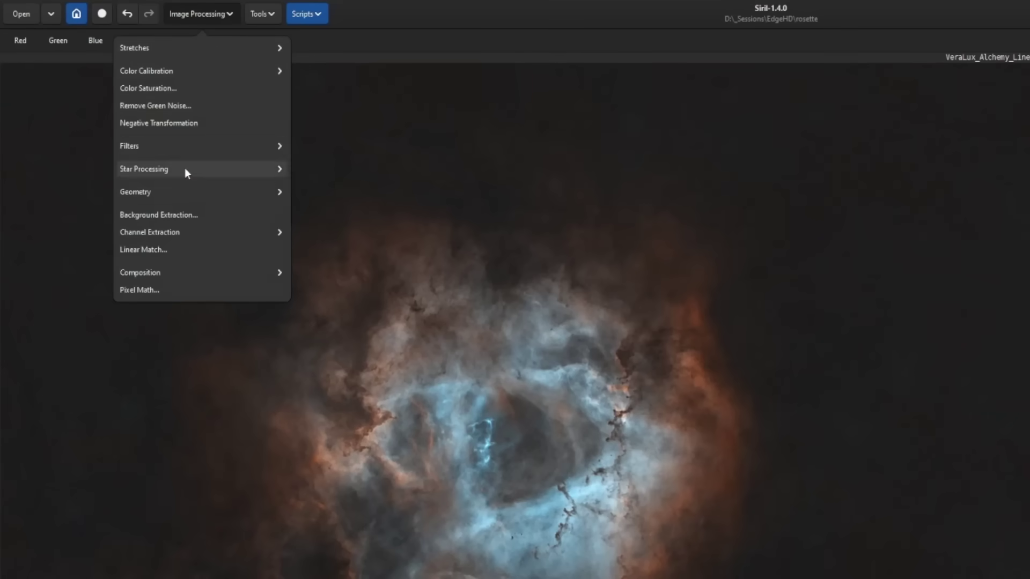
left_click(185, 168)
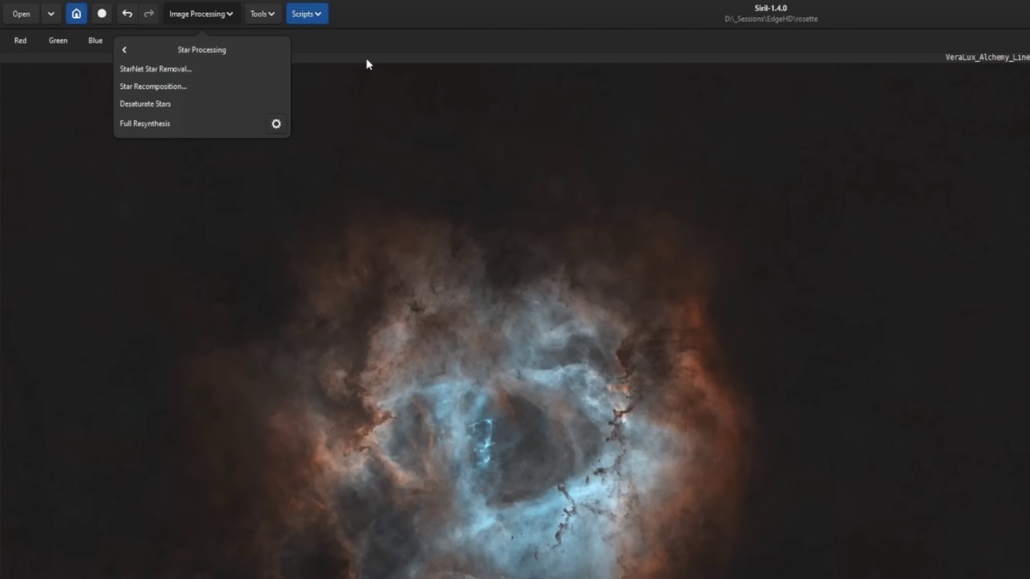
left_click(380, 13)
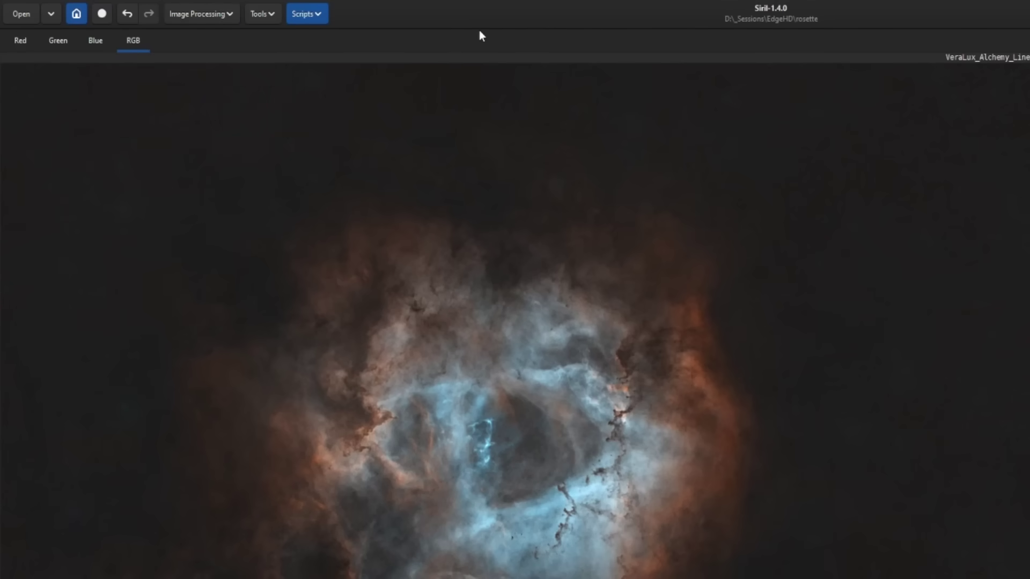
left_click(313, 15)
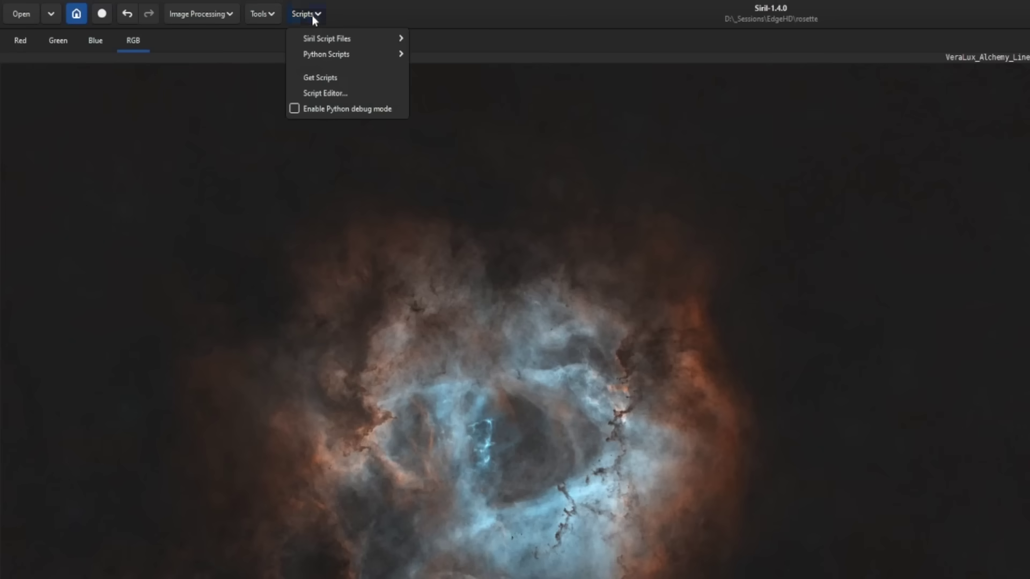
mouse_move(327, 54)
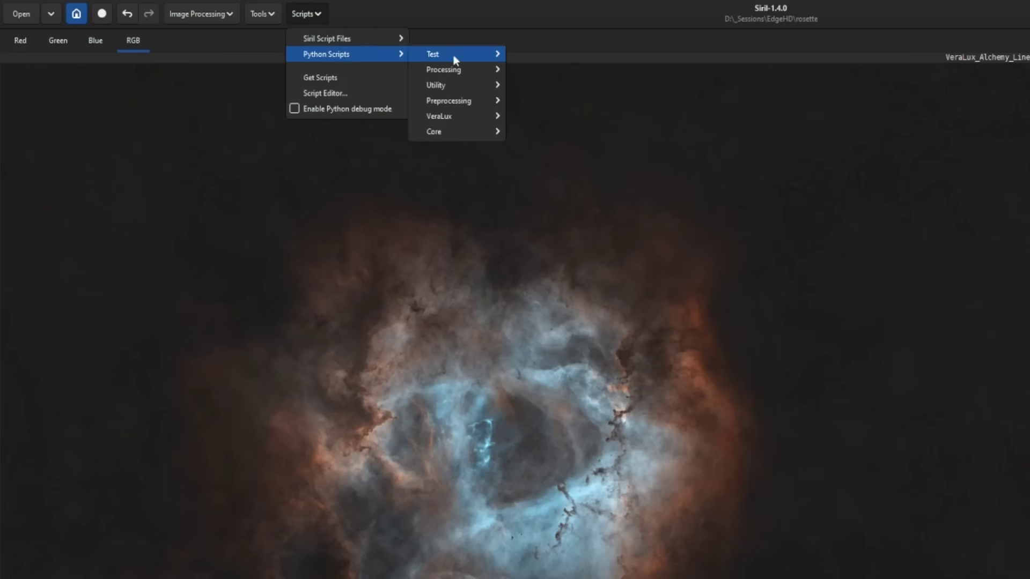
mouse_move(465, 119)
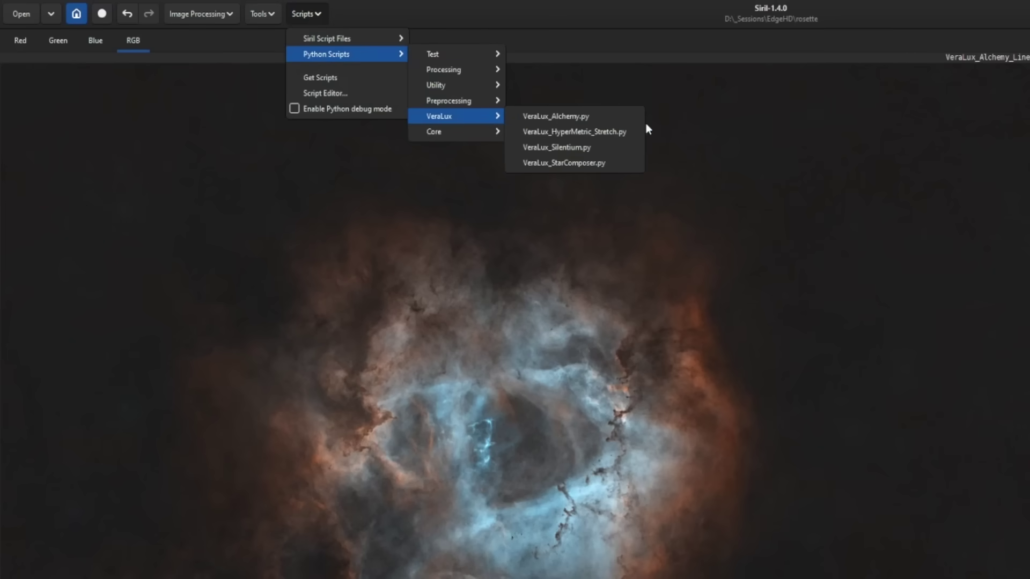
Launch VeraLux StarComposer and load starmask_result_4140s.fit as the linear star mask.
left_click(619, 163)
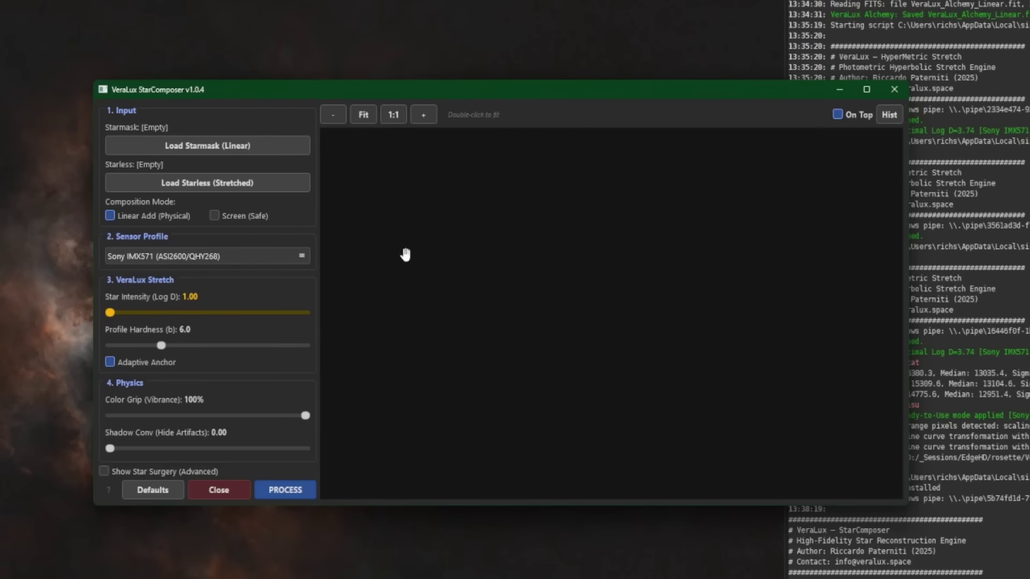
left_click(192, 148)
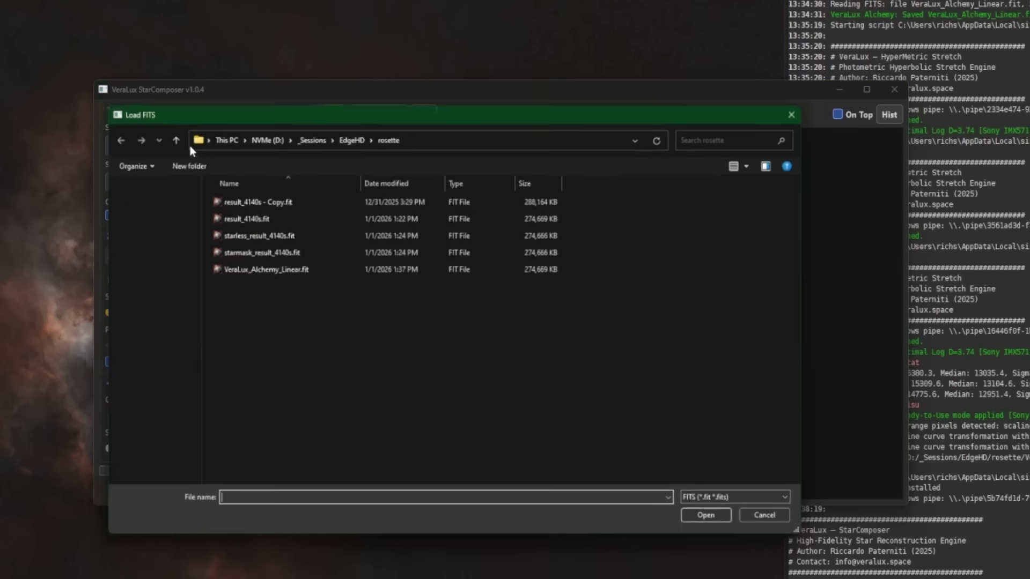
left_click(258, 251)
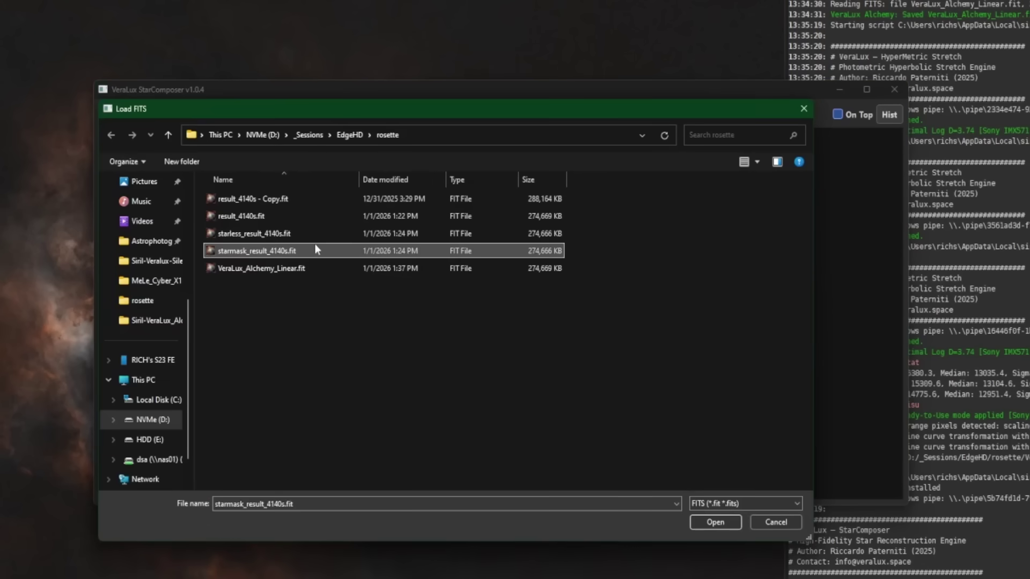
double_click(322, 249)
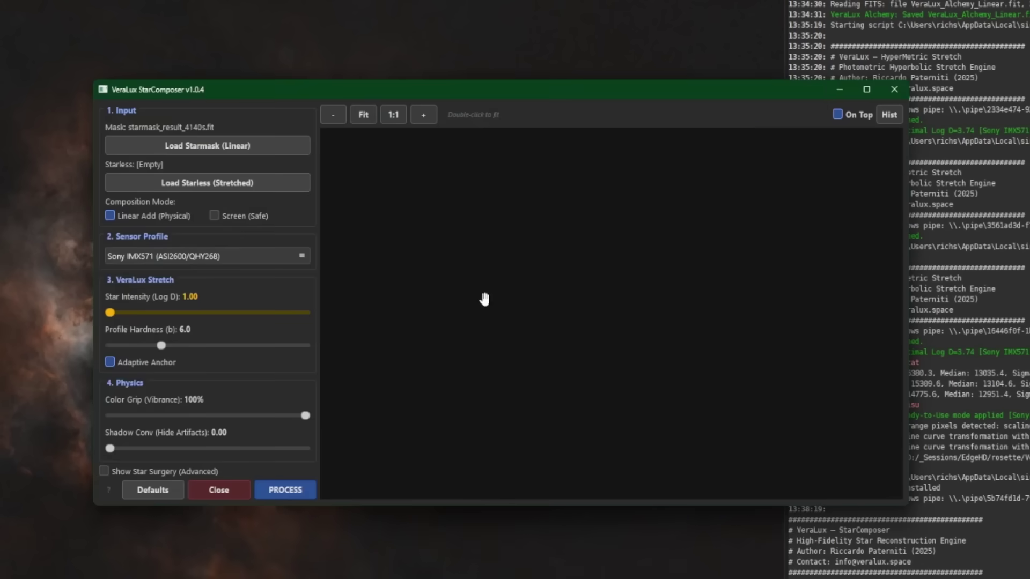
Pick VeraLux_Alchemy_Linear.fit in the stretched starless base file dialog.
left_click(201, 185)
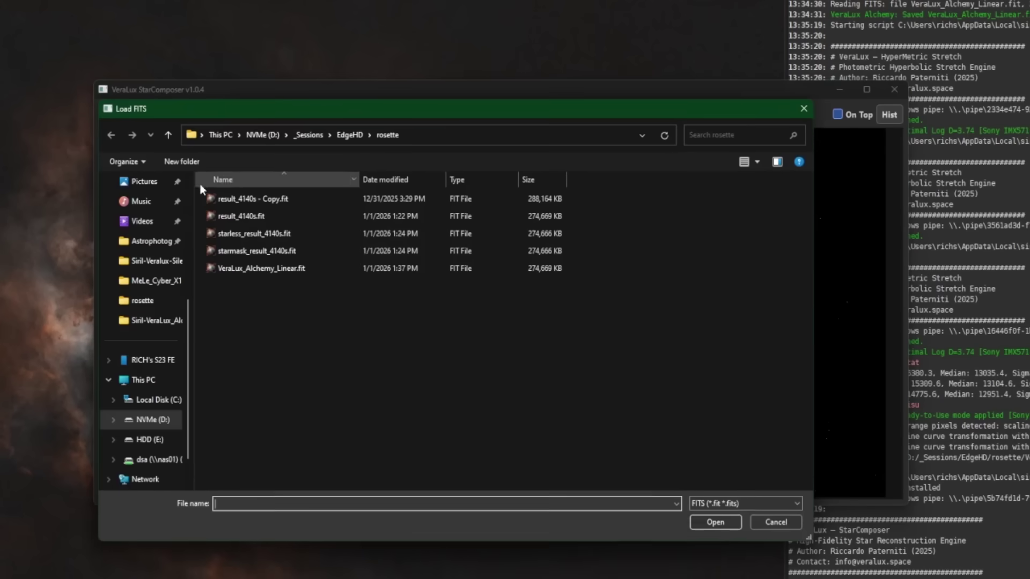
left_click(283, 235)
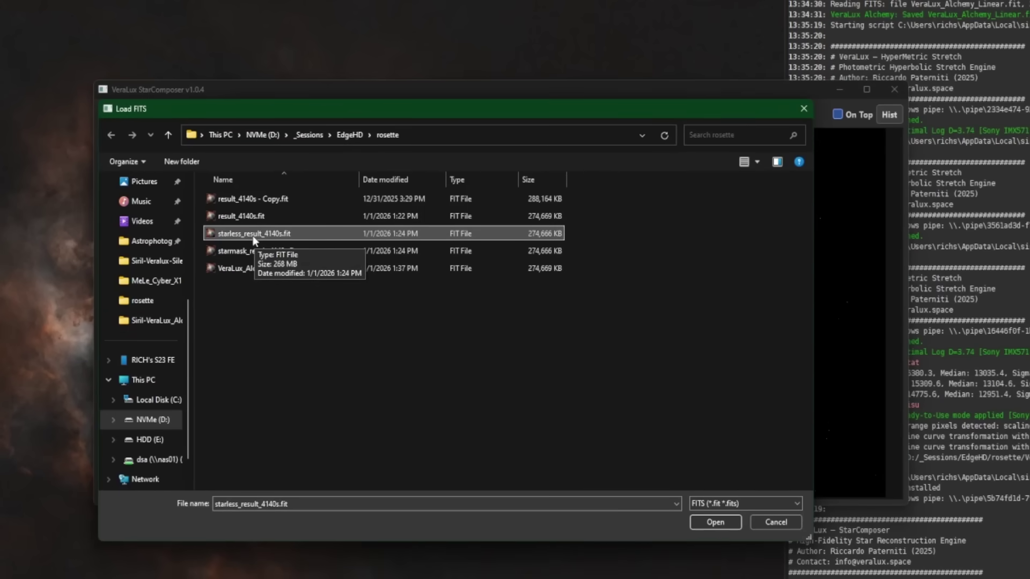
left_click(249, 269)
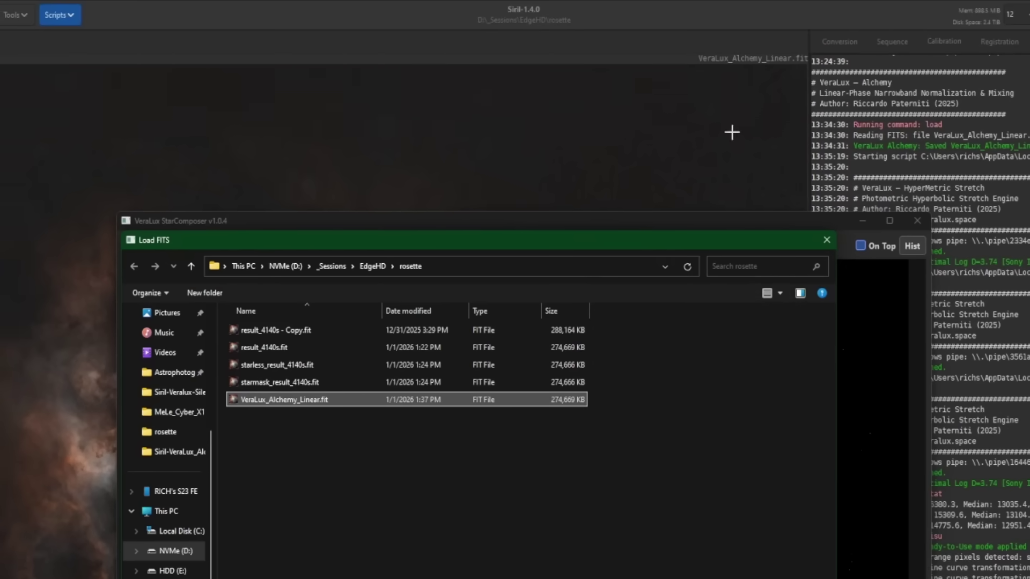
Load VeraLux_Alchemy_Linear.fit as the starless base and raise Star Intensity (Log D) to 3.04.
double_click(299, 400)
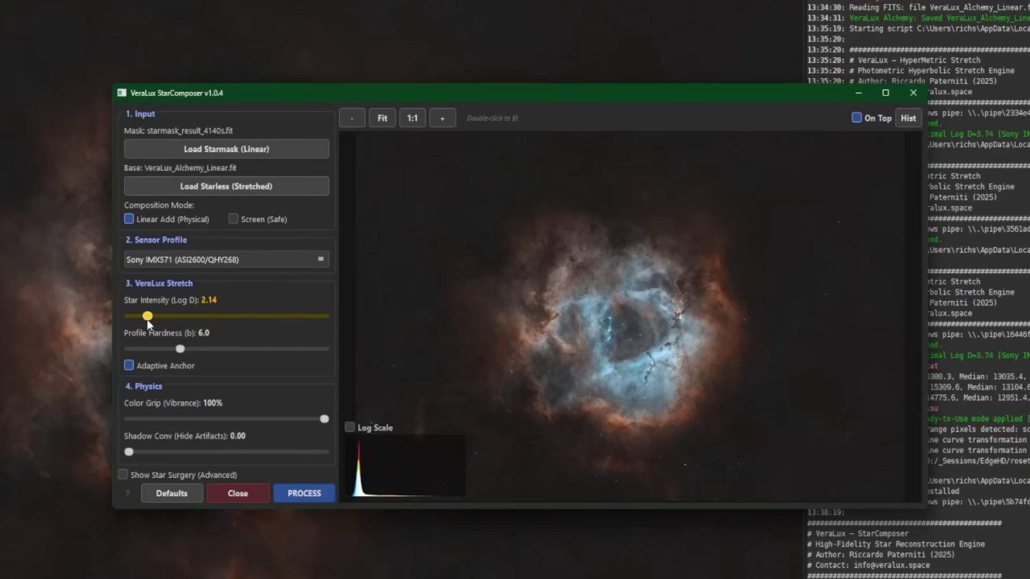
left_click_drag(147, 320, 146, 316)
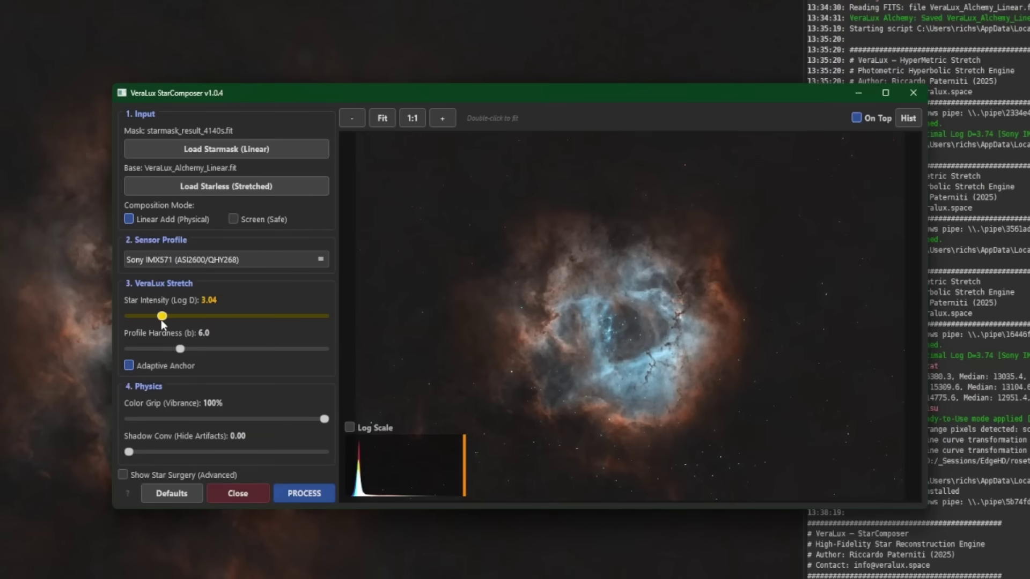